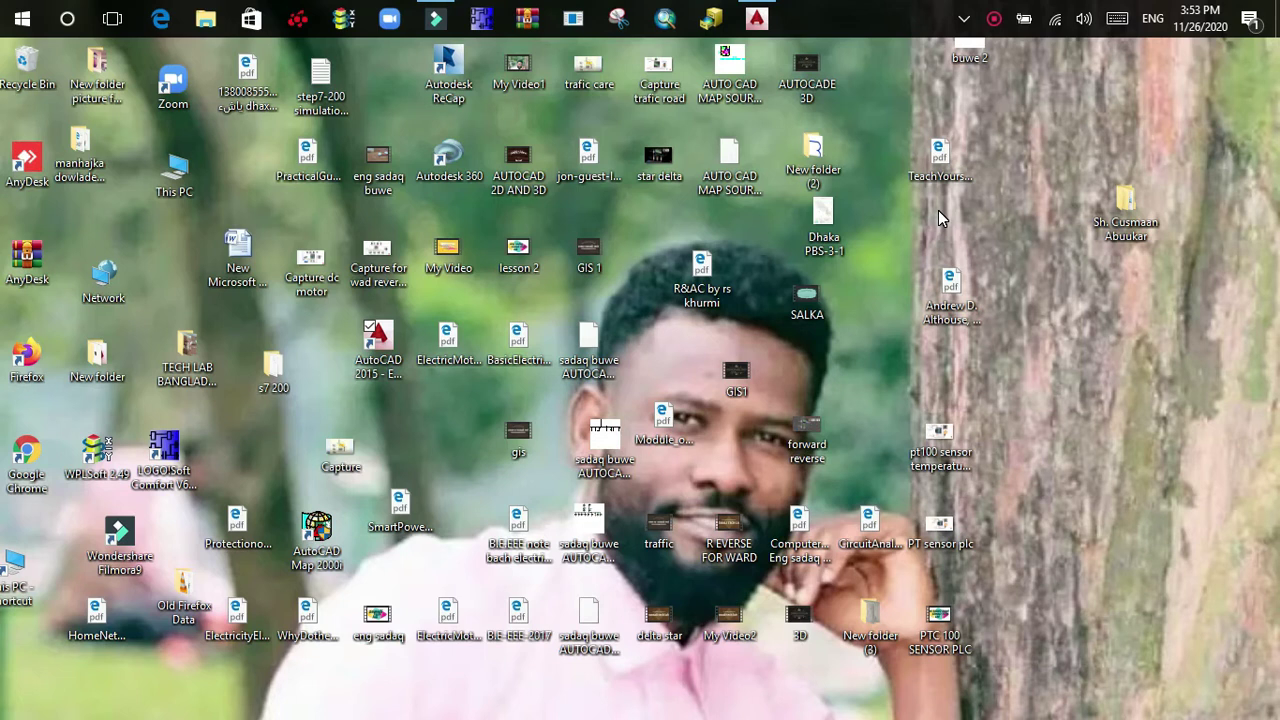
Step: Restore the AutoCAD 2015 window from its taskbar icon
{"action": "left_click", "coordinate": [756, 20]}
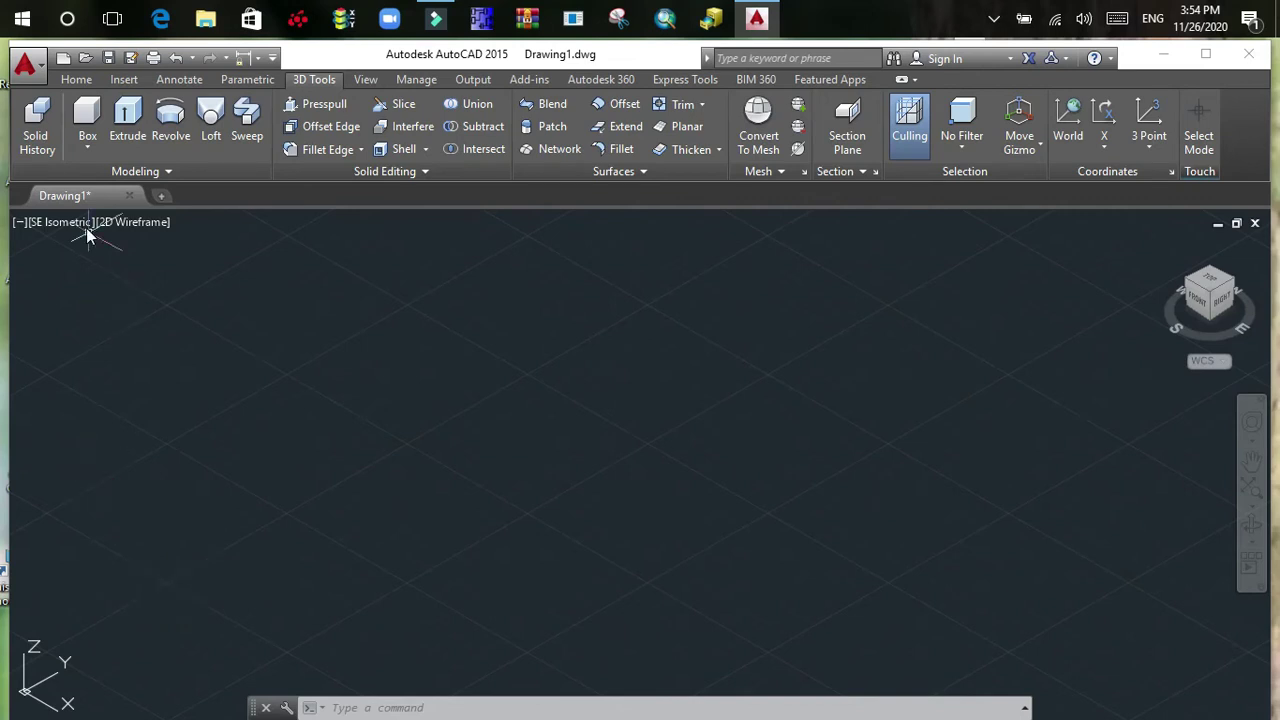
{"action": "left_click", "coordinate": [87, 136]}
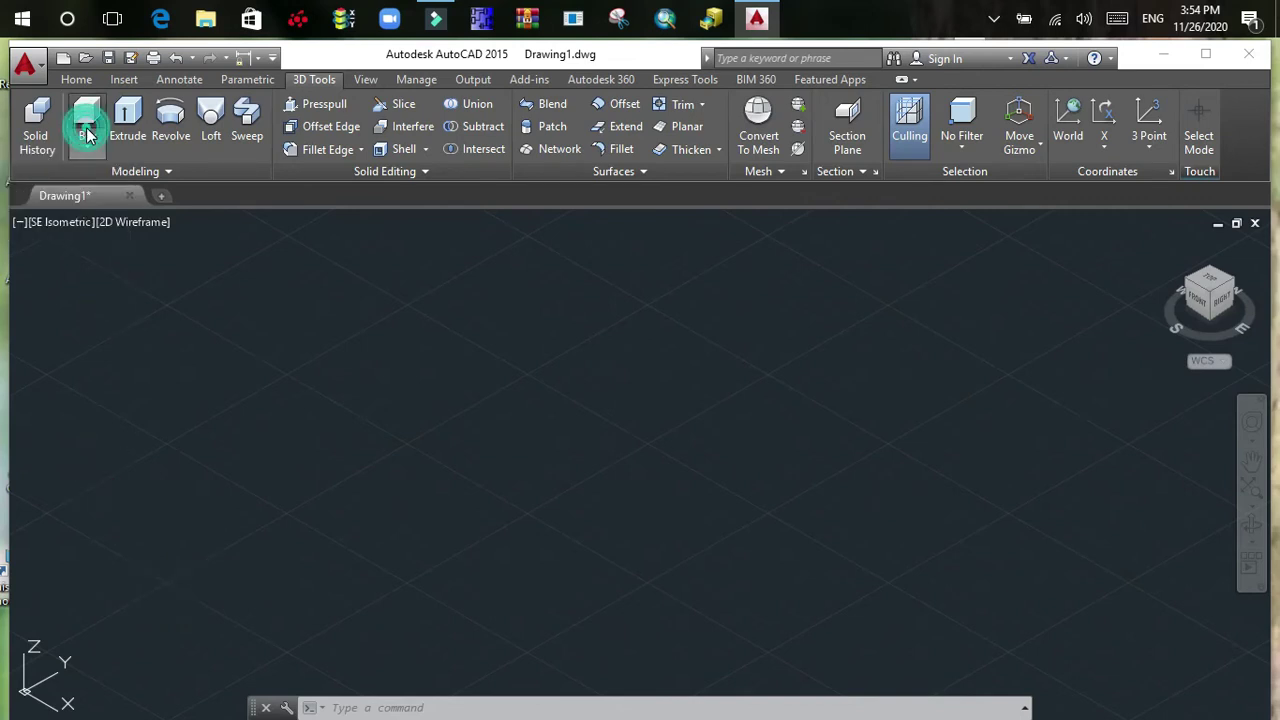
Step: Draw a cube-shaped box solid on the left side of the empty drawing
{"action": "left_click", "coordinate": [87, 152]}
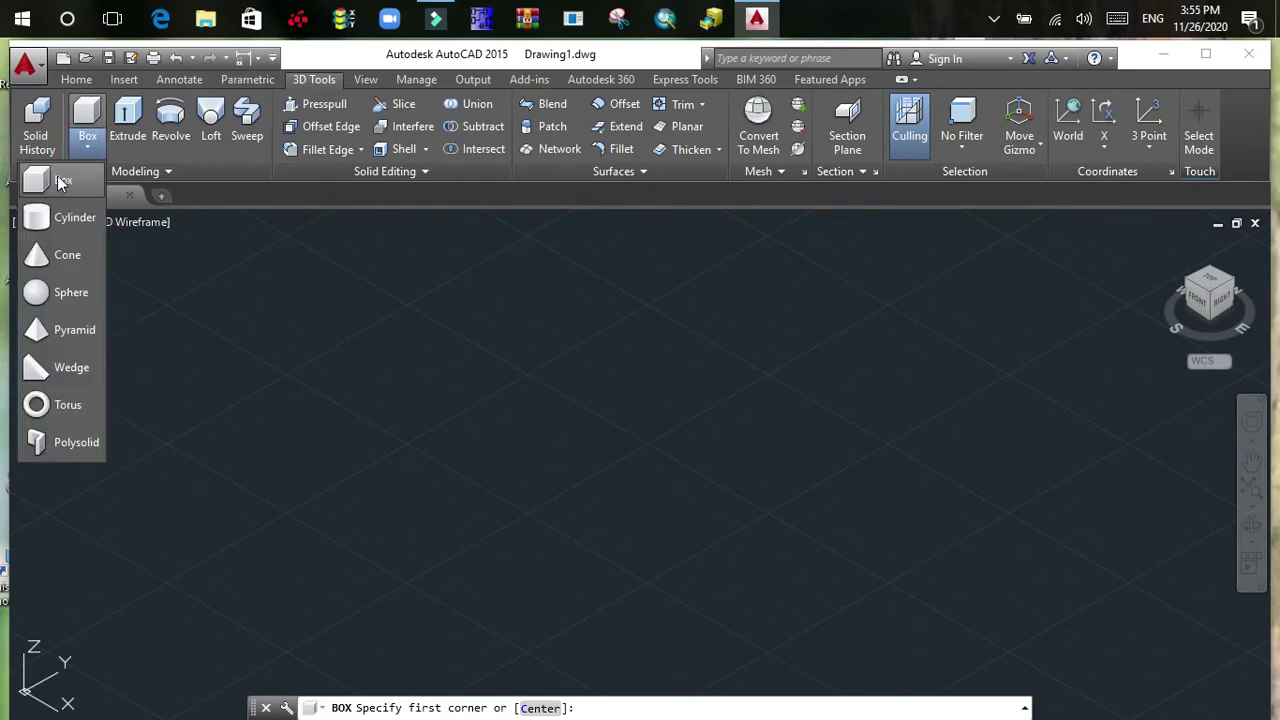
{"action": "left_click", "coordinate": [56, 178]}
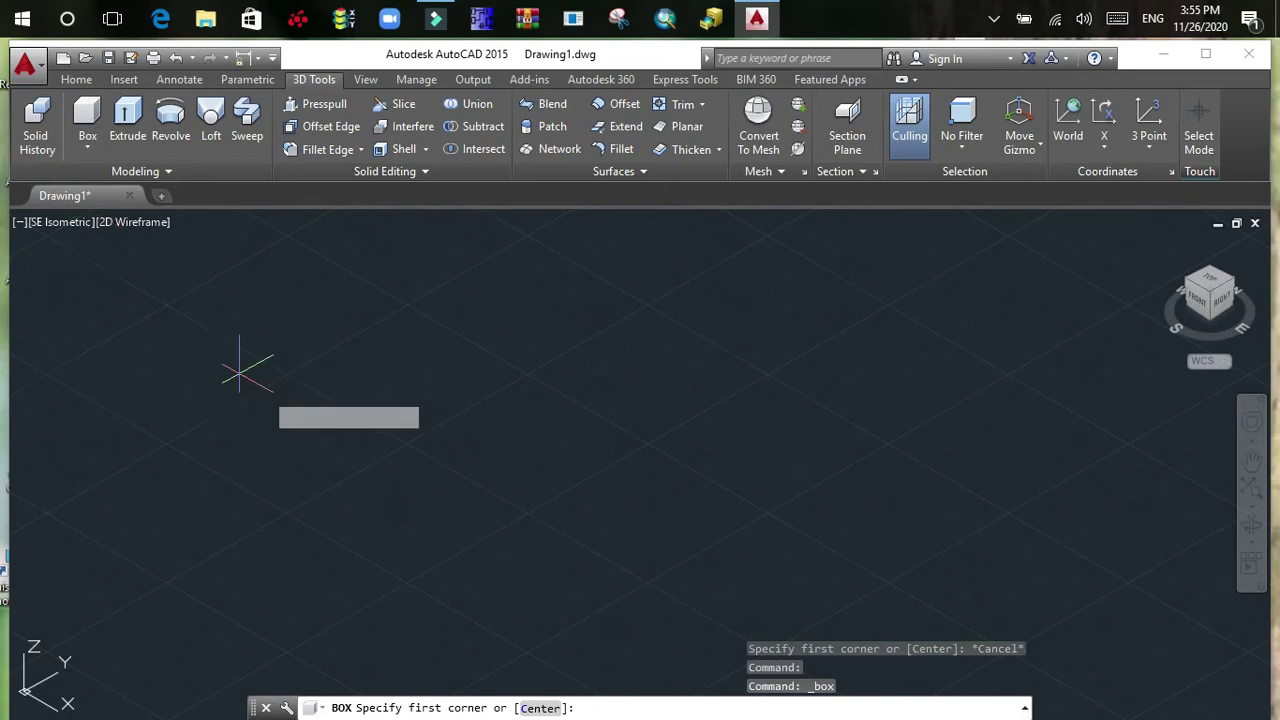
{"action": "left_click", "coordinate": [336, 487]}
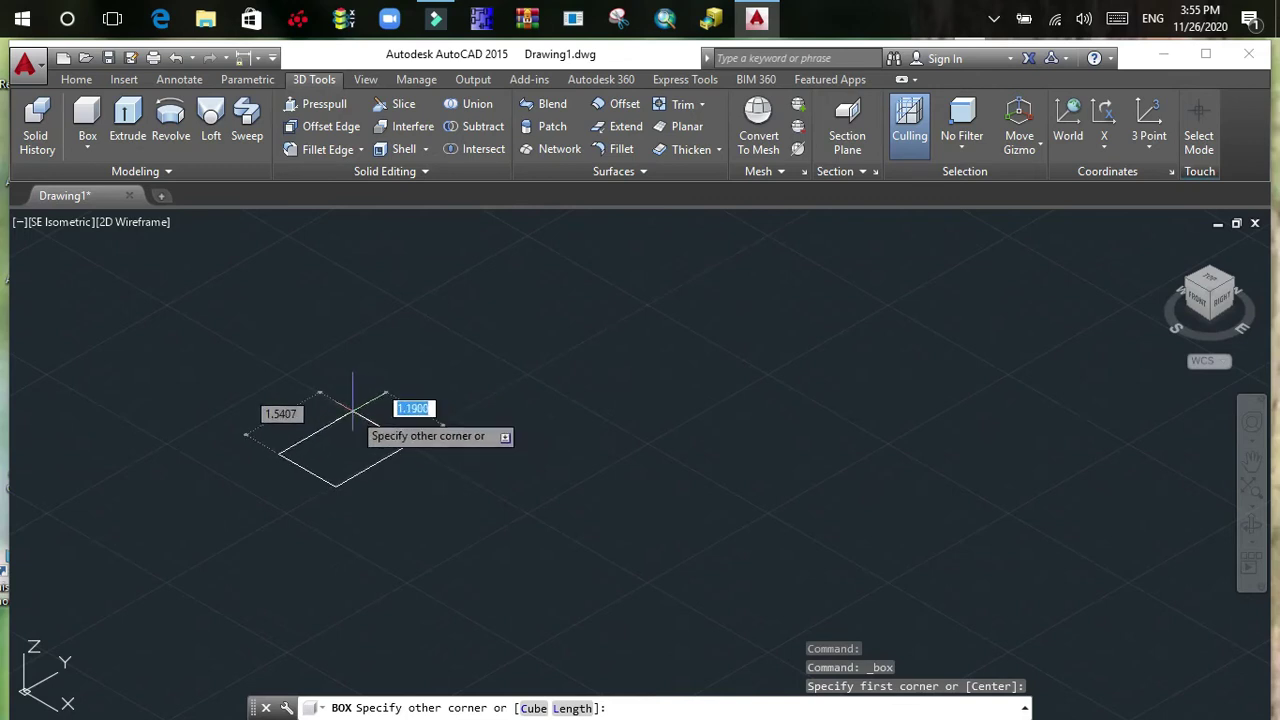
{"action": "left_click", "coordinate": [352, 408]}
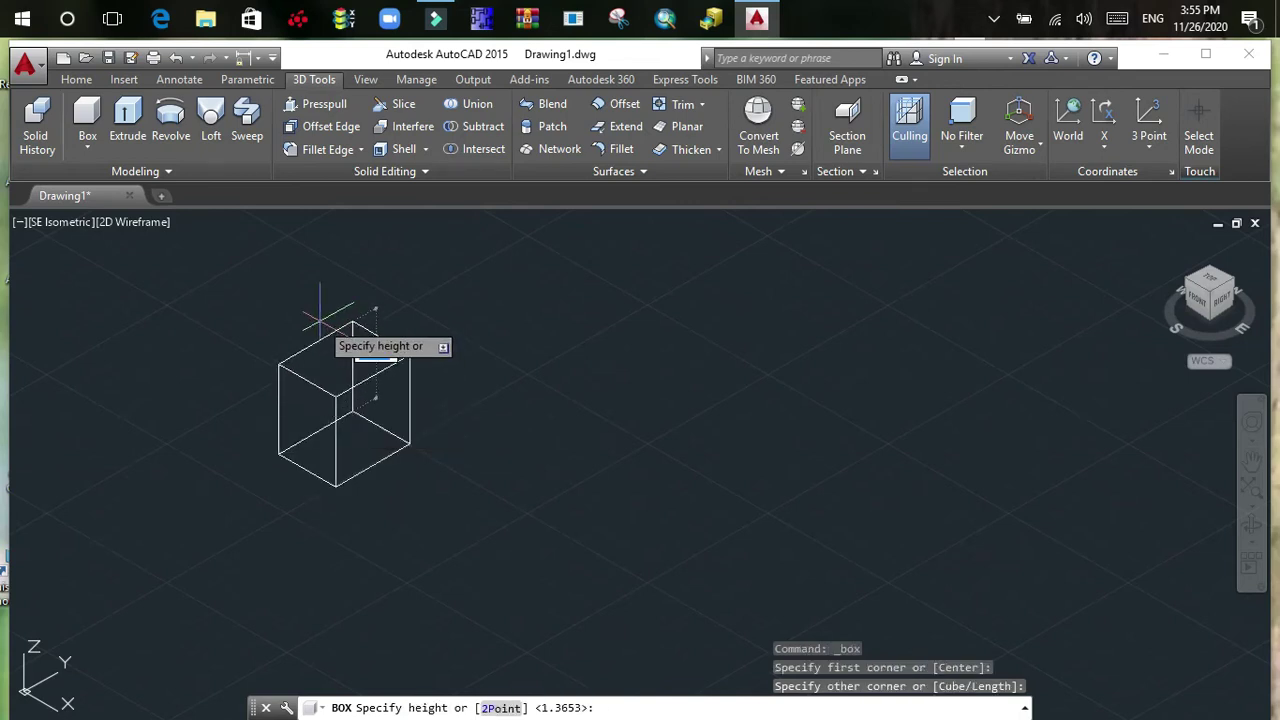
{"action": "left_click", "coordinate": [320, 318]}
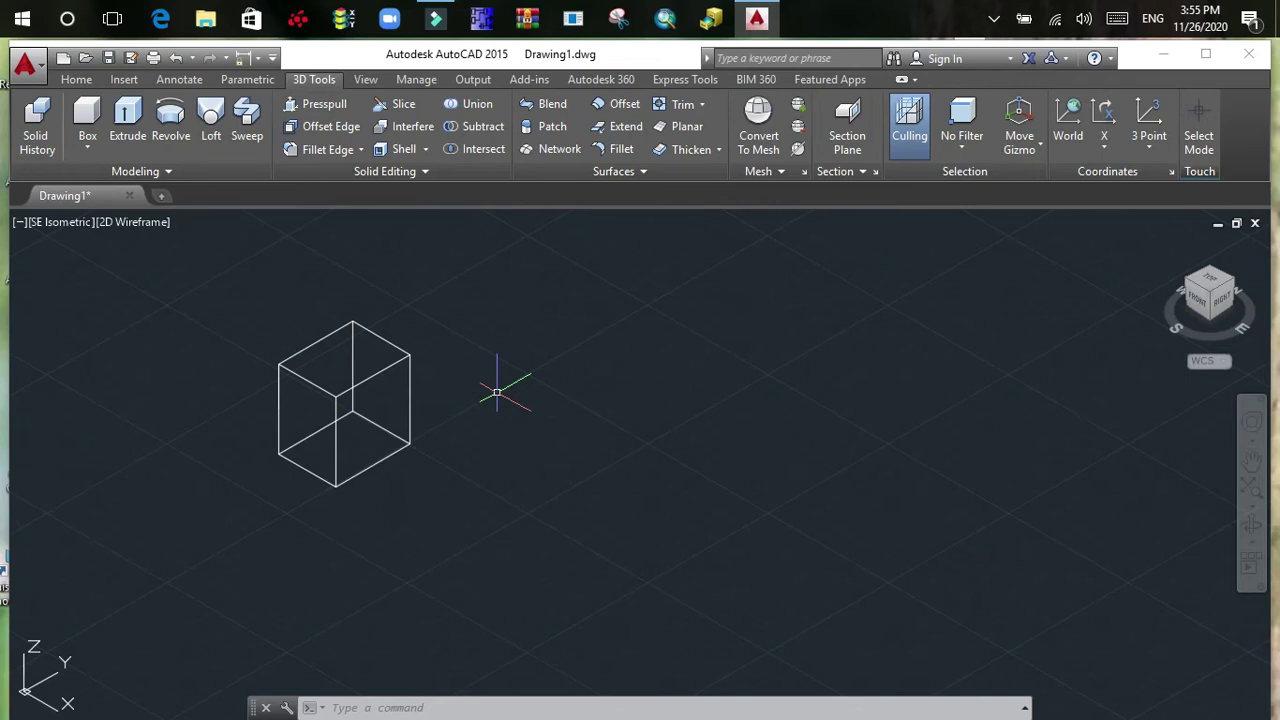
{"action": "left_click", "coordinate": [88, 148]}
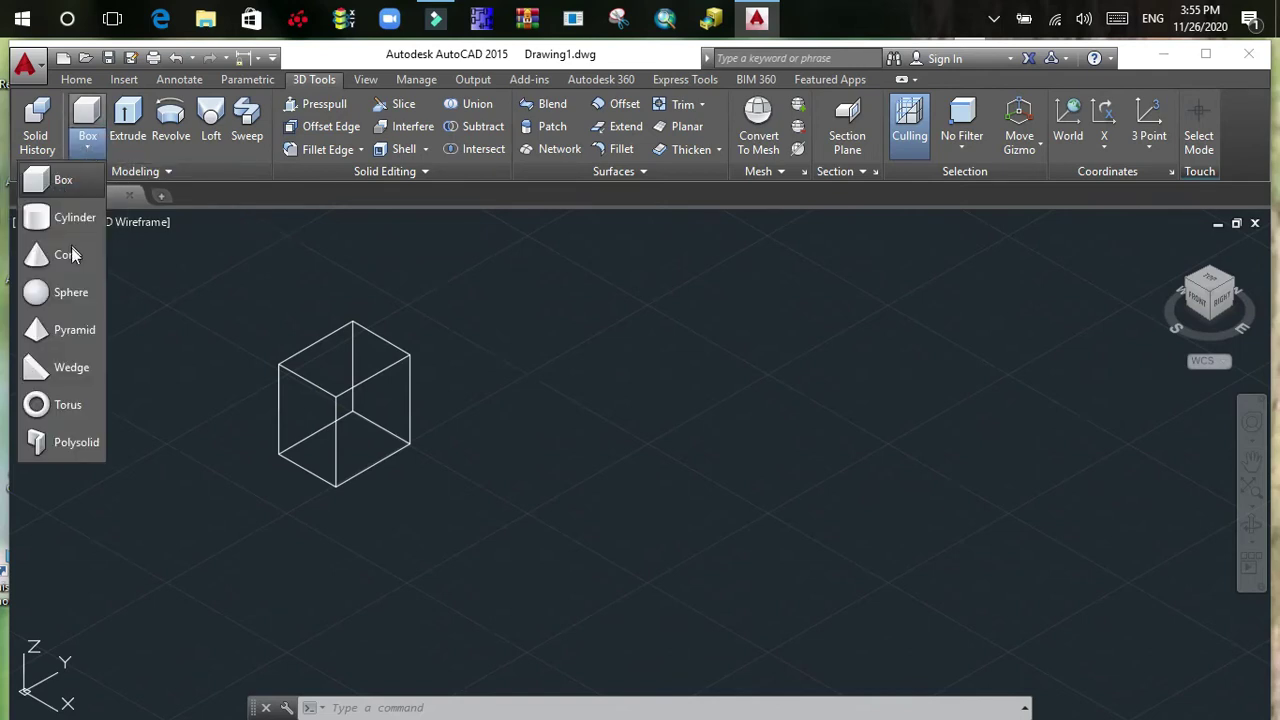
Step: Draw a cylinder of height 3.9781 to the right of the box
{"action": "left_click", "coordinate": [68, 220]}
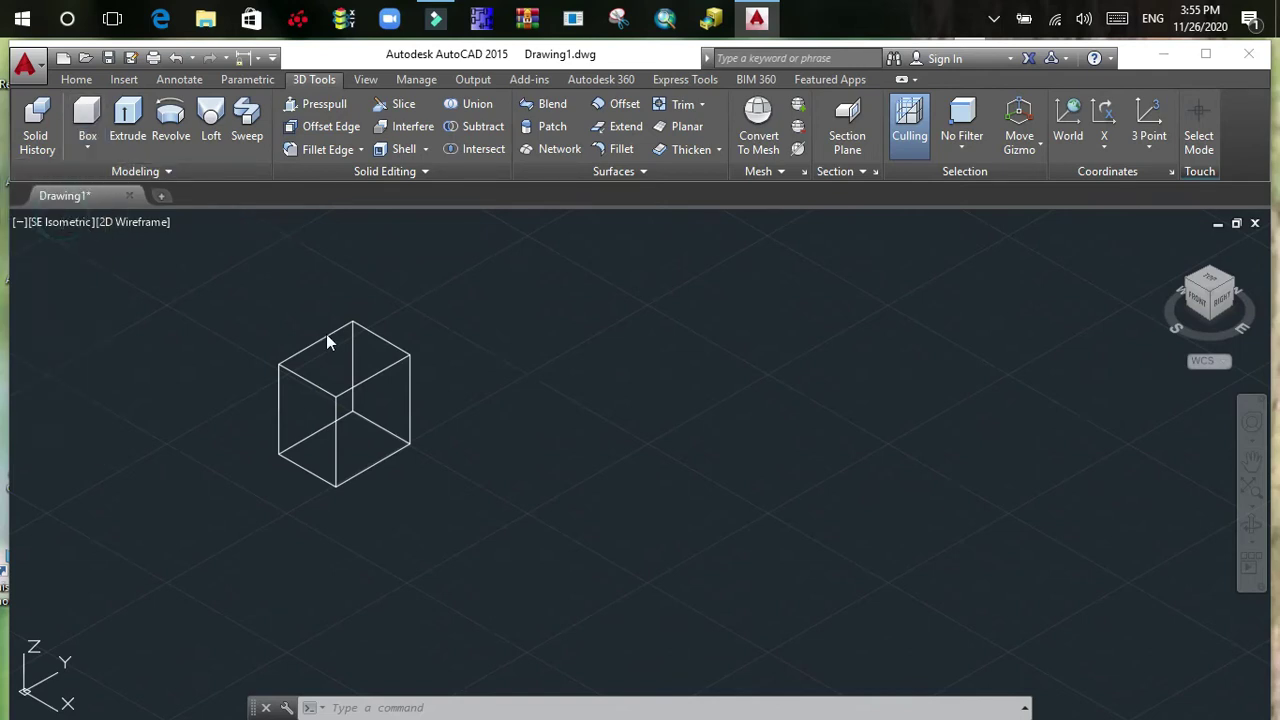
{"action": "left_click", "coordinate": [546, 520]}
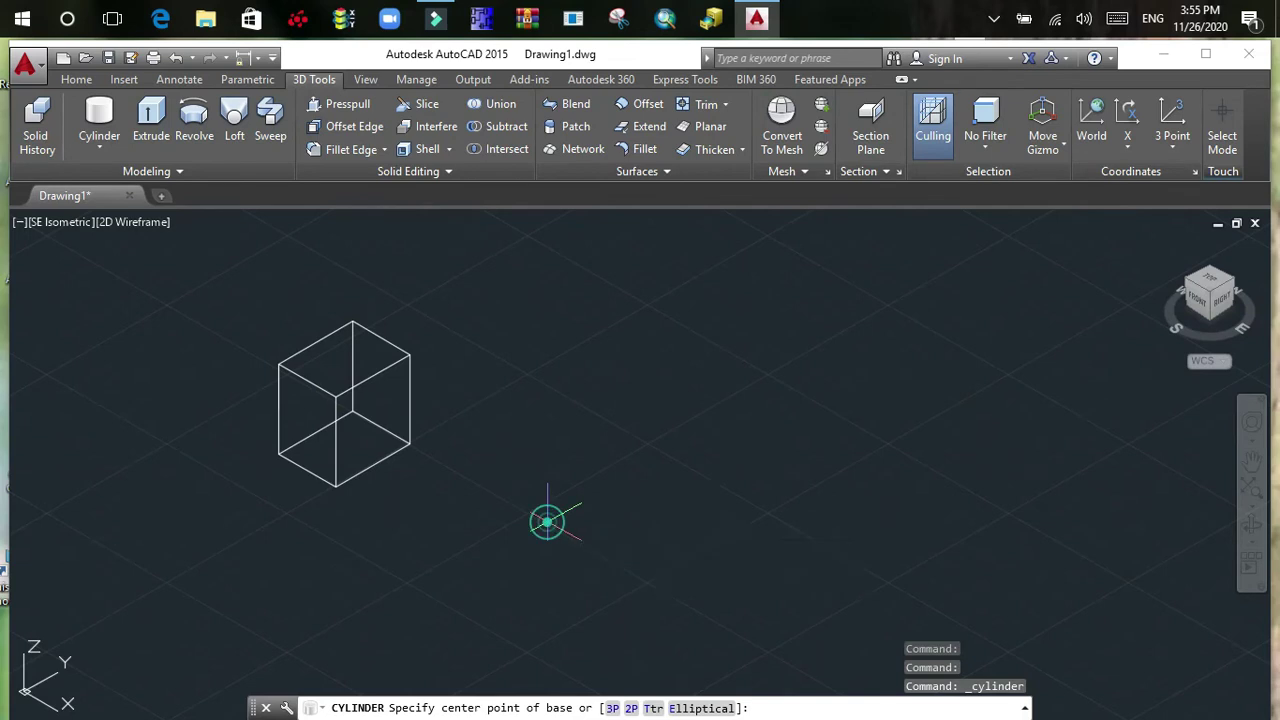
{"action": "left_click", "coordinate": [603, 455]}
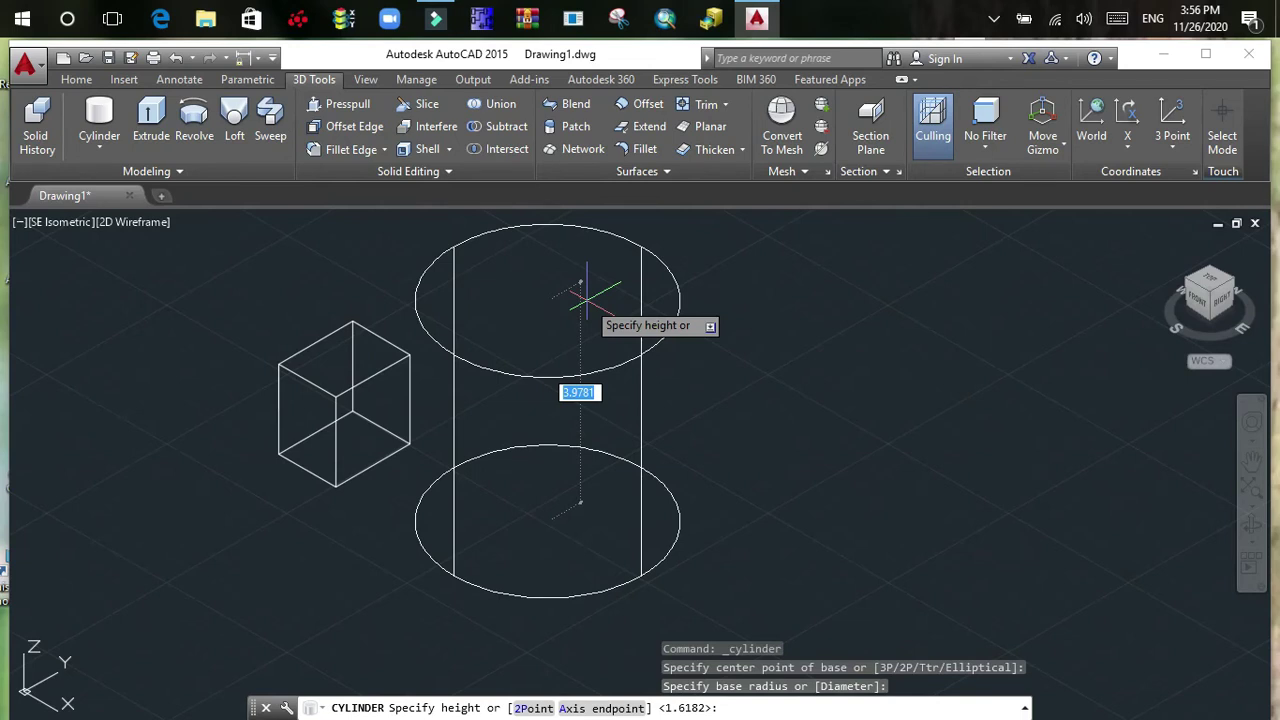
{"action": "left_click", "coordinate": [587, 297]}
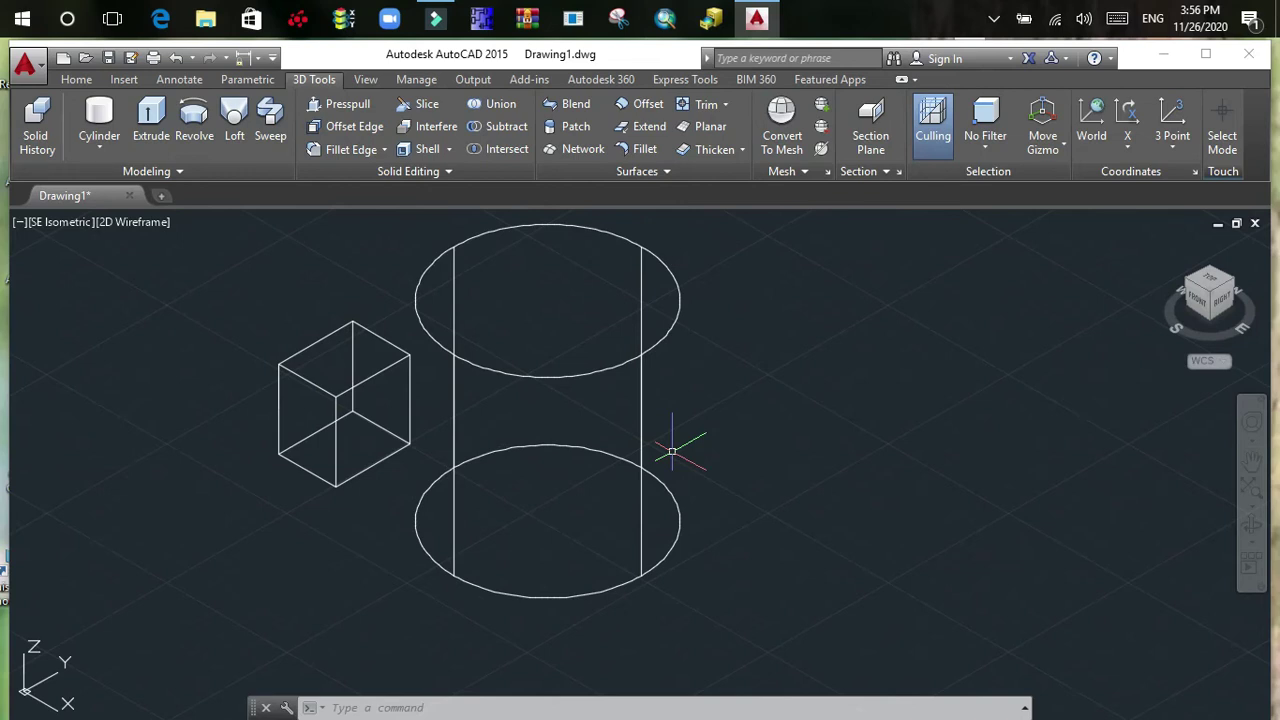
{"action": "type", "text": "SHADe"}
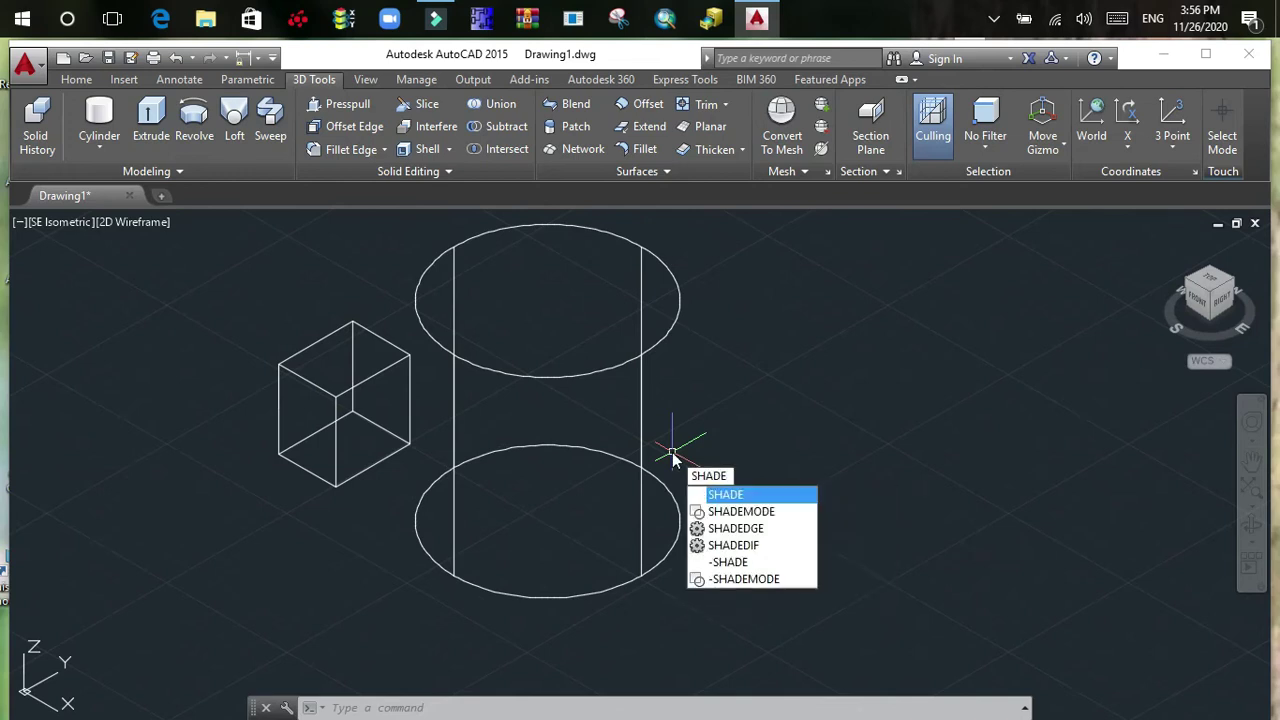
Step: Shade the box and cylinder with the SHADE command and window-select the cylinder
{"action": "key", "text": "Escape"}
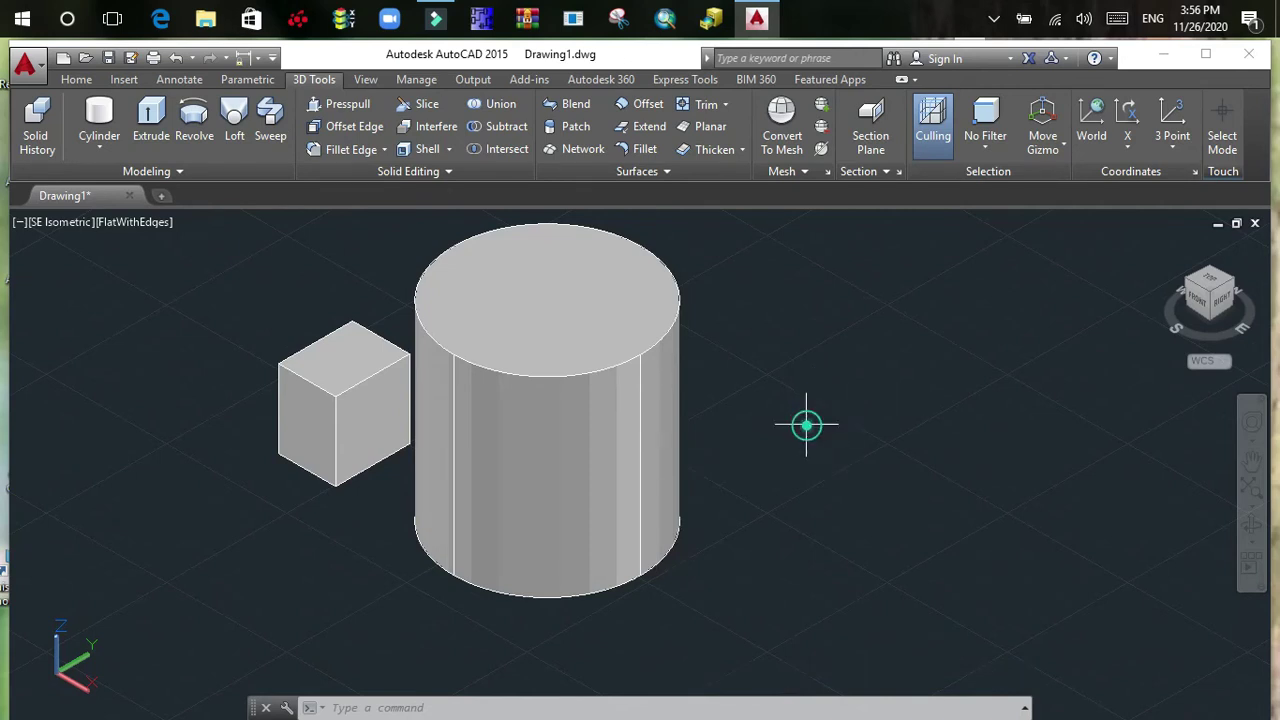
{"action": "left_click", "coordinate": [807, 425]}
{"action": "left_click", "coordinate": [521, 470]}
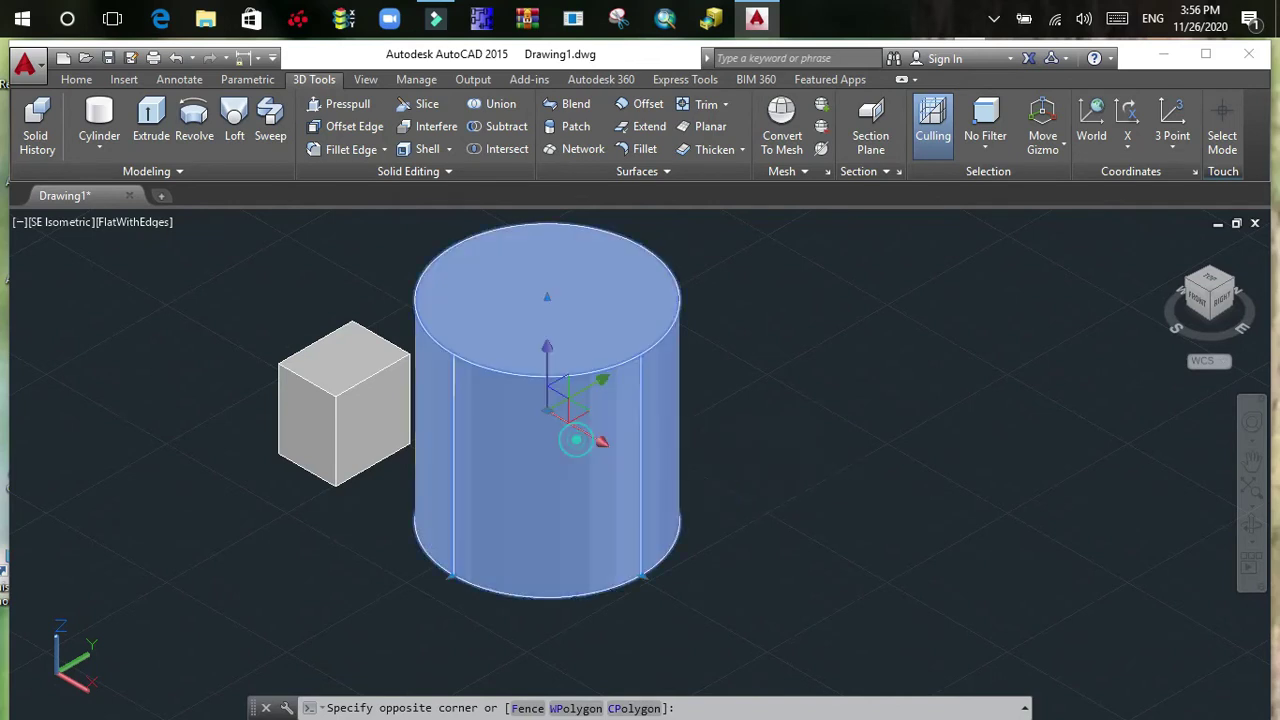
Step: Click repeatedly around the cylinder to get it selected
{"action": "left_click", "coordinate": [815, 410]}
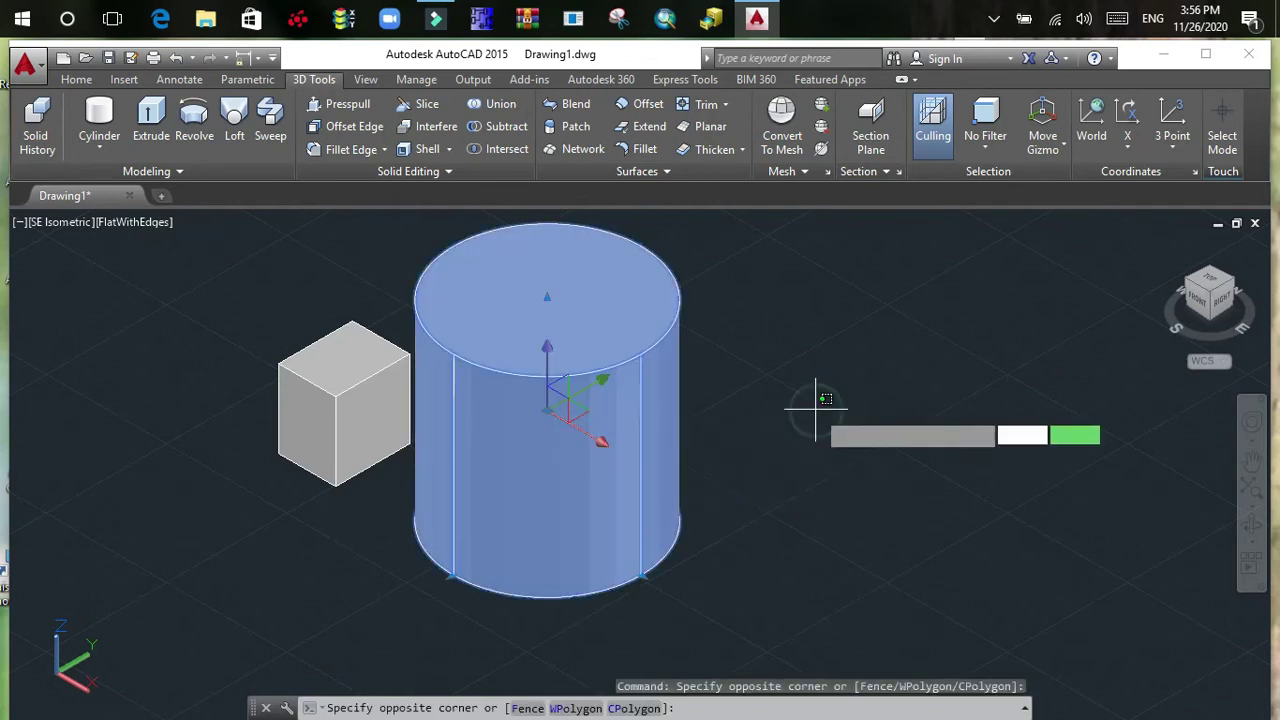
{"action": "left_click", "coordinate": [815, 410]}
{"action": "left_click", "coordinate": [711, 420]}
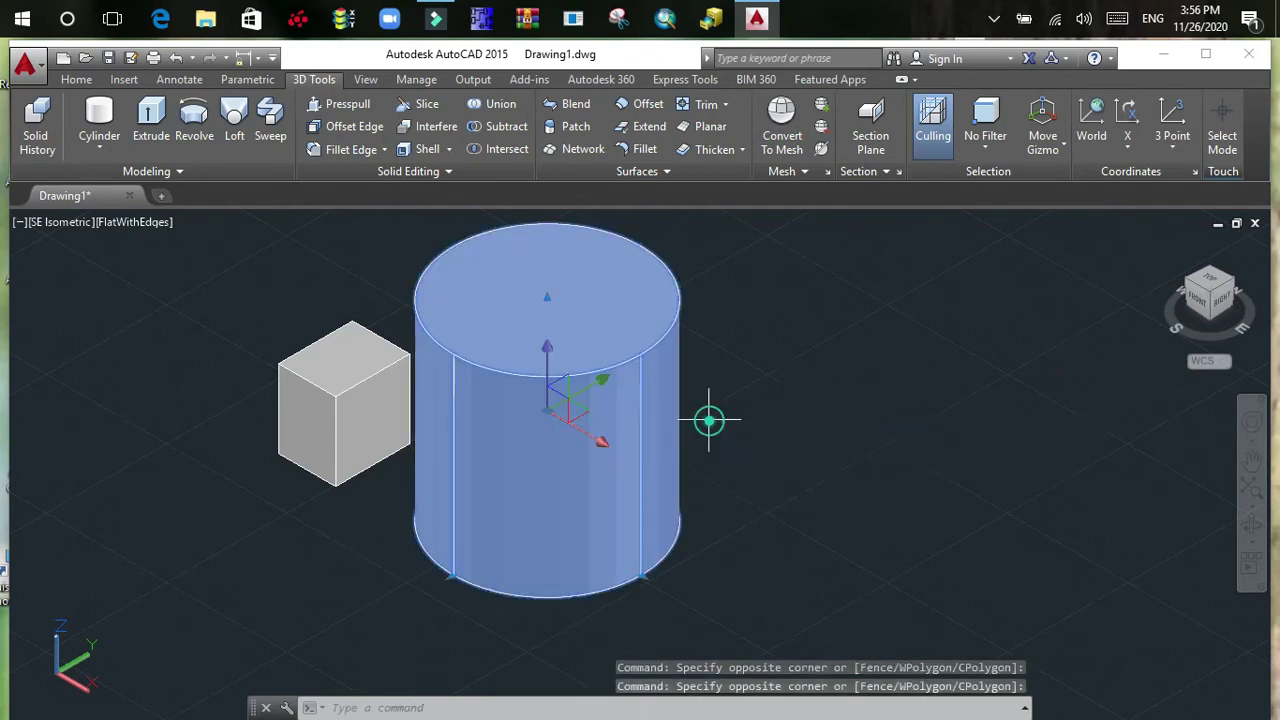
{"action": "left_click", "coordinate": [745, 413]}
{"action": "left_click", "coordinate": [745, 413]}
{"action": "left_click", "coordinate": [750, 410]}
{"action": "left_click", "coordinate": [744, 417]}
{"action": "left_click", "coordinate": [744, 415]}
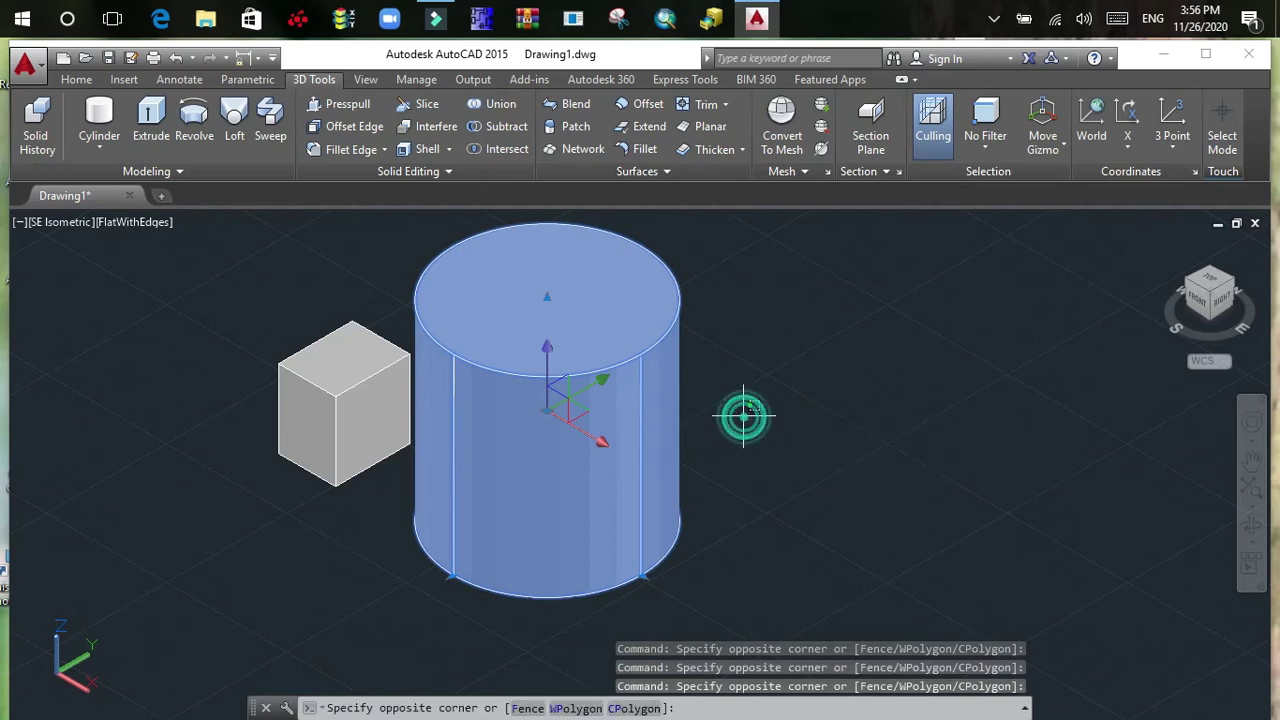
{"action": "left_click", "coordinate": [726, 372]}
{"action": "left_click", "coordinate": [726, 372]}
{"action": "left_click", "coordinate": [726, 372]}
{"action": "left_click", "coordinate": [731, 368]}
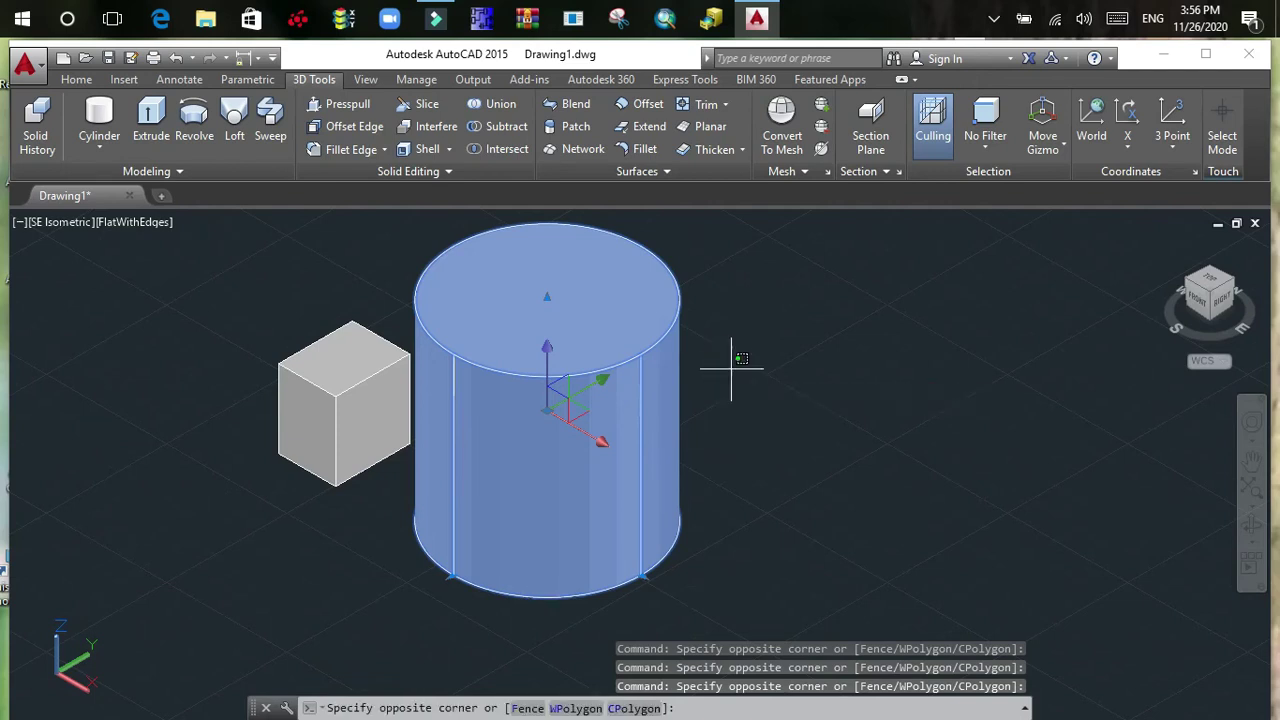
{"action": "left_click", "coordinate": [684, 336]}
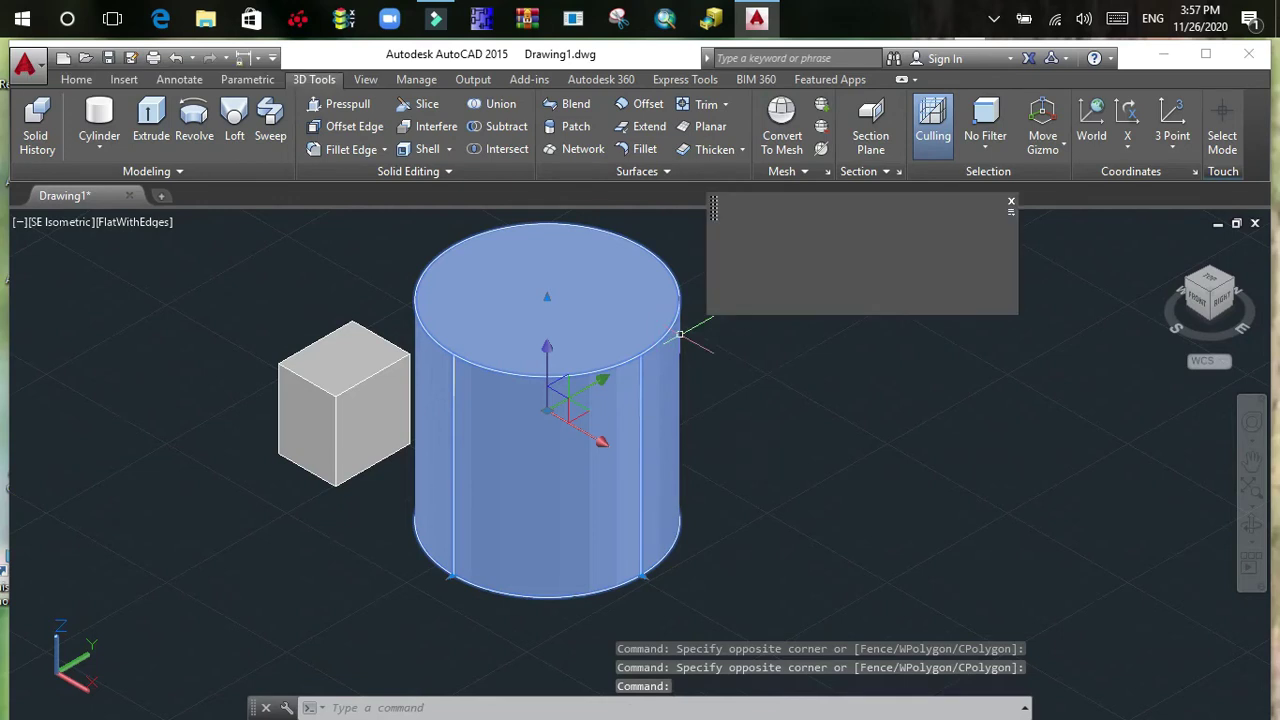
Step: Set the cylinder's colour to Blue in Quick Properties, then deselect it
{"action": "left_click", "coordinate": [757, 443]}
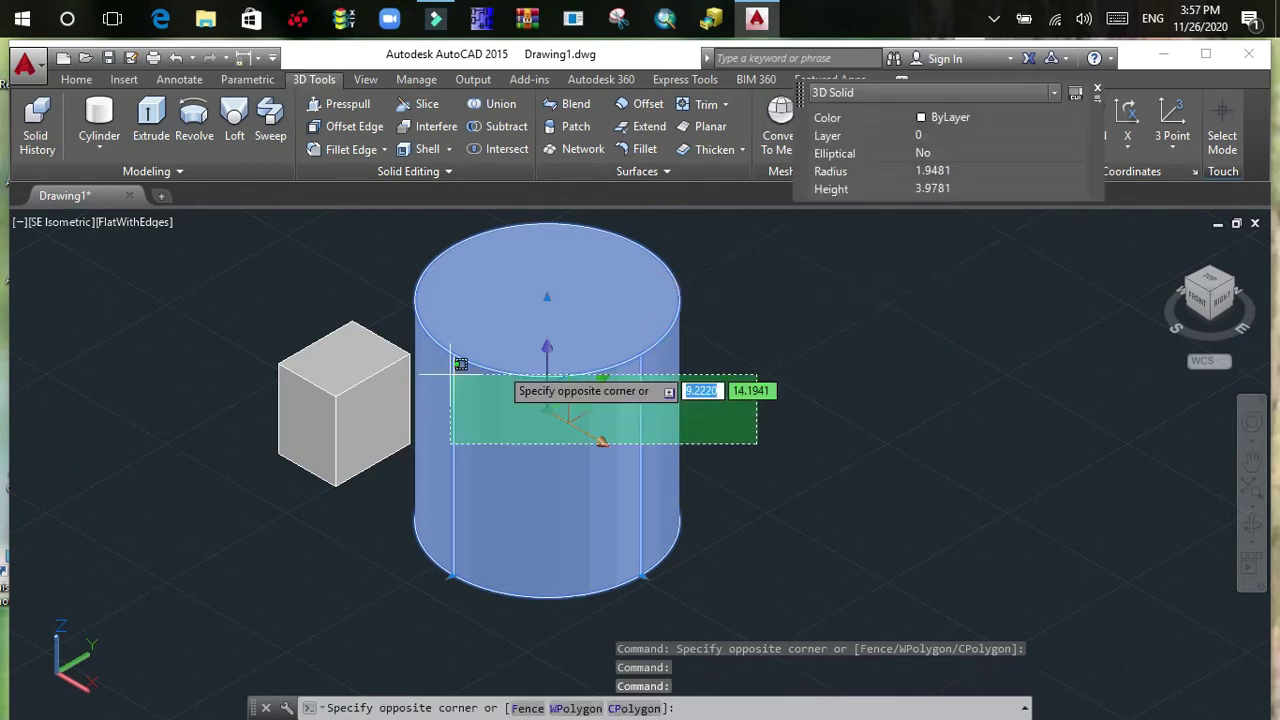
{"action": "left_click", "coordinate": [939, 116]}
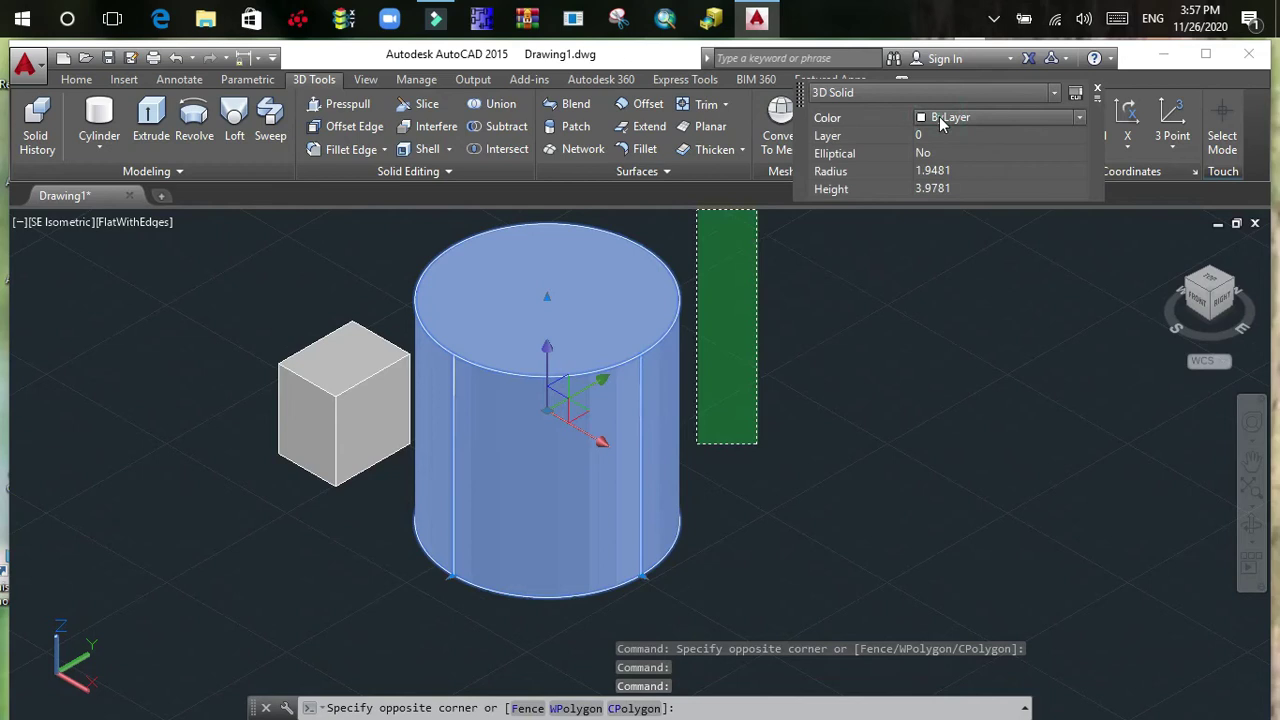
{"action": "left_click", "coordinate": [1081, 117]}
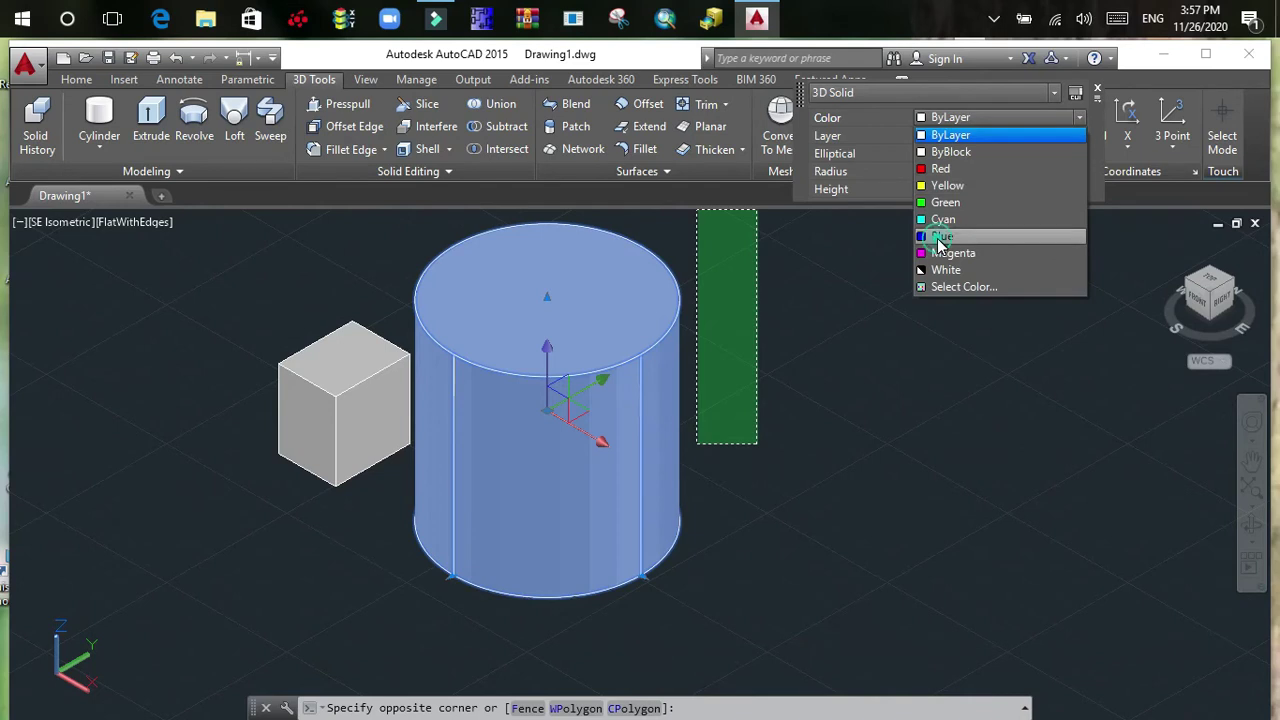
{"action": "left_click", "coordinate": [940, 237]}
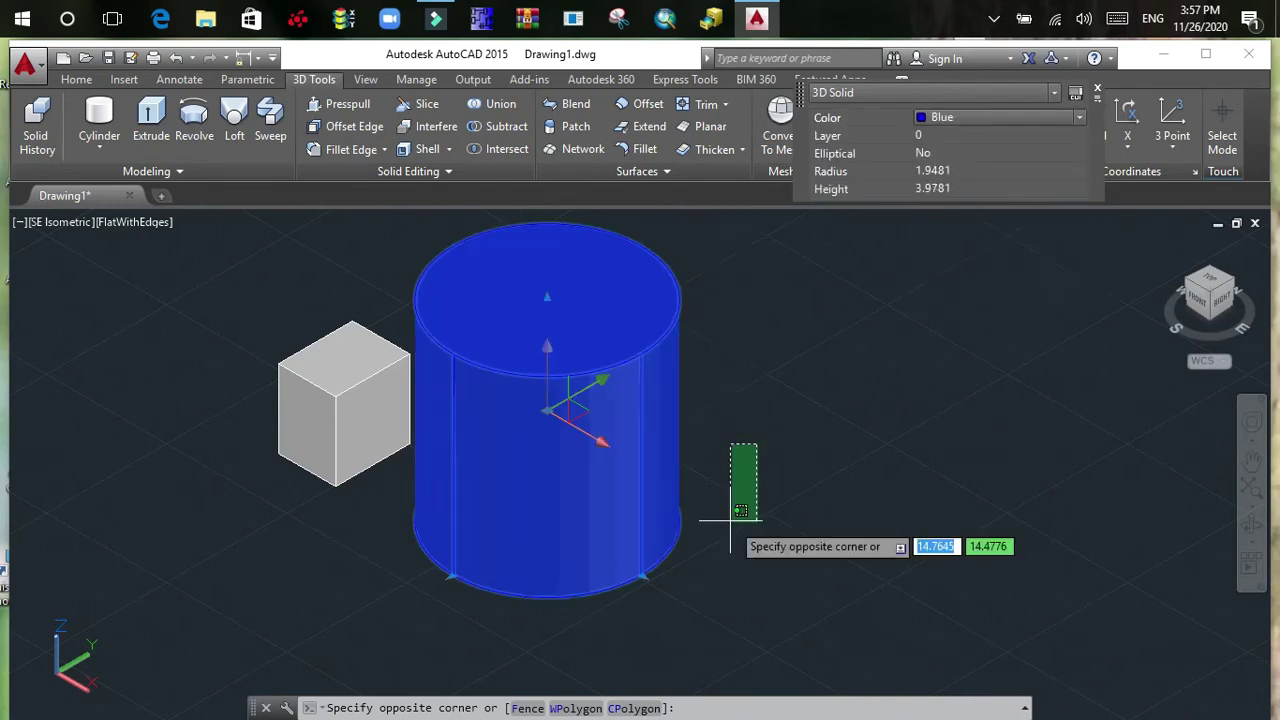
{"action": "key", "text": "Escape"}
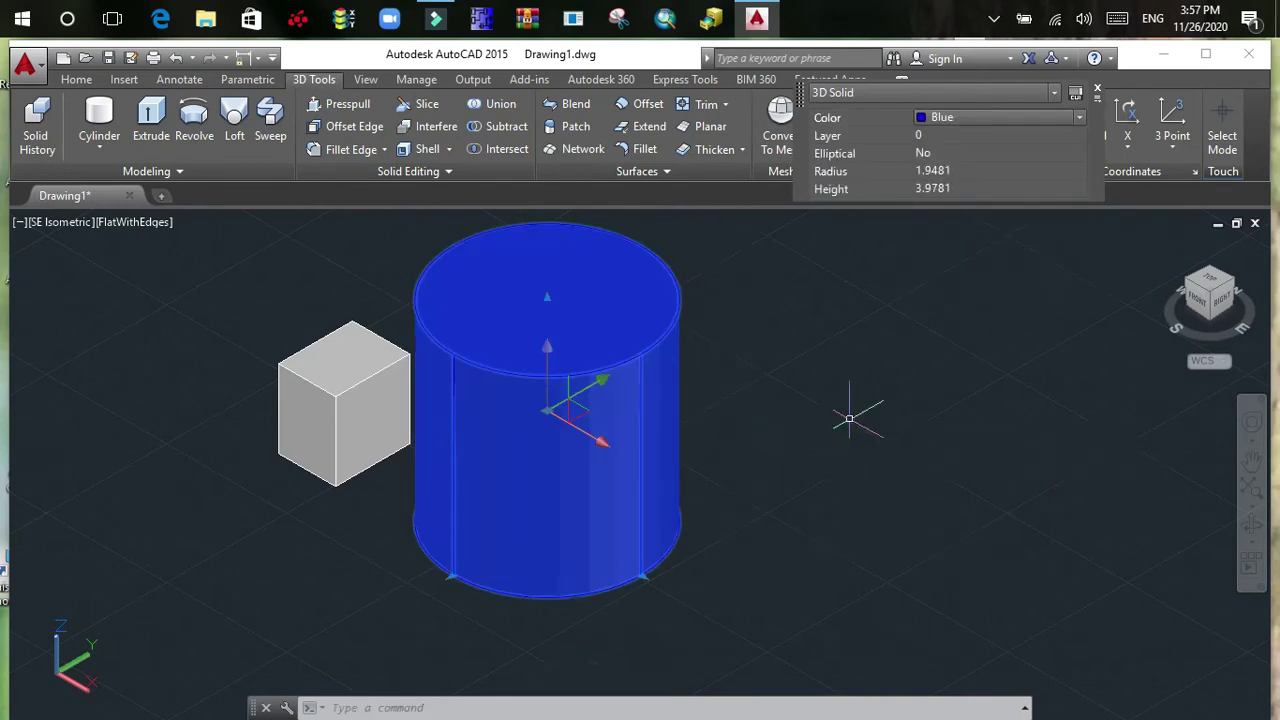
{"action": "key", "text": "Escape"}
{"action": "key", "text": "Escape"}
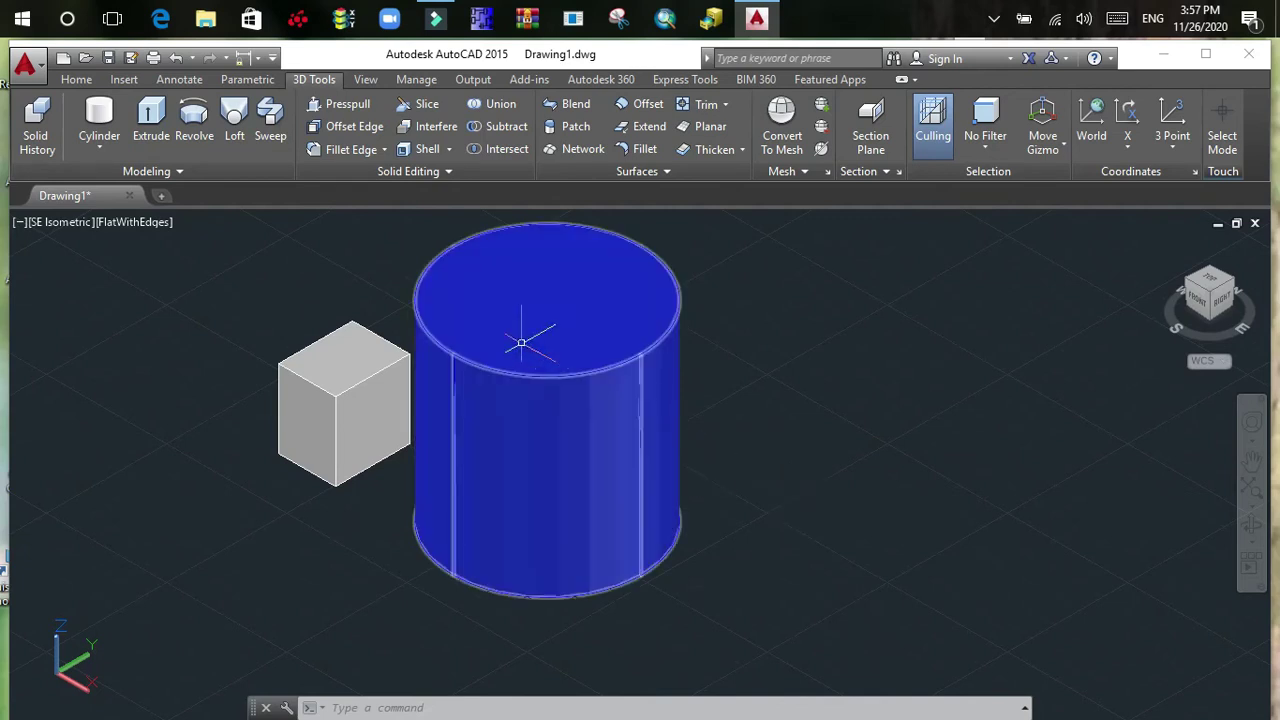
Step: Draw a wide cone solid to the right of the blue cylinder
{"action": "left_click", "coordinate": [101, 144]}
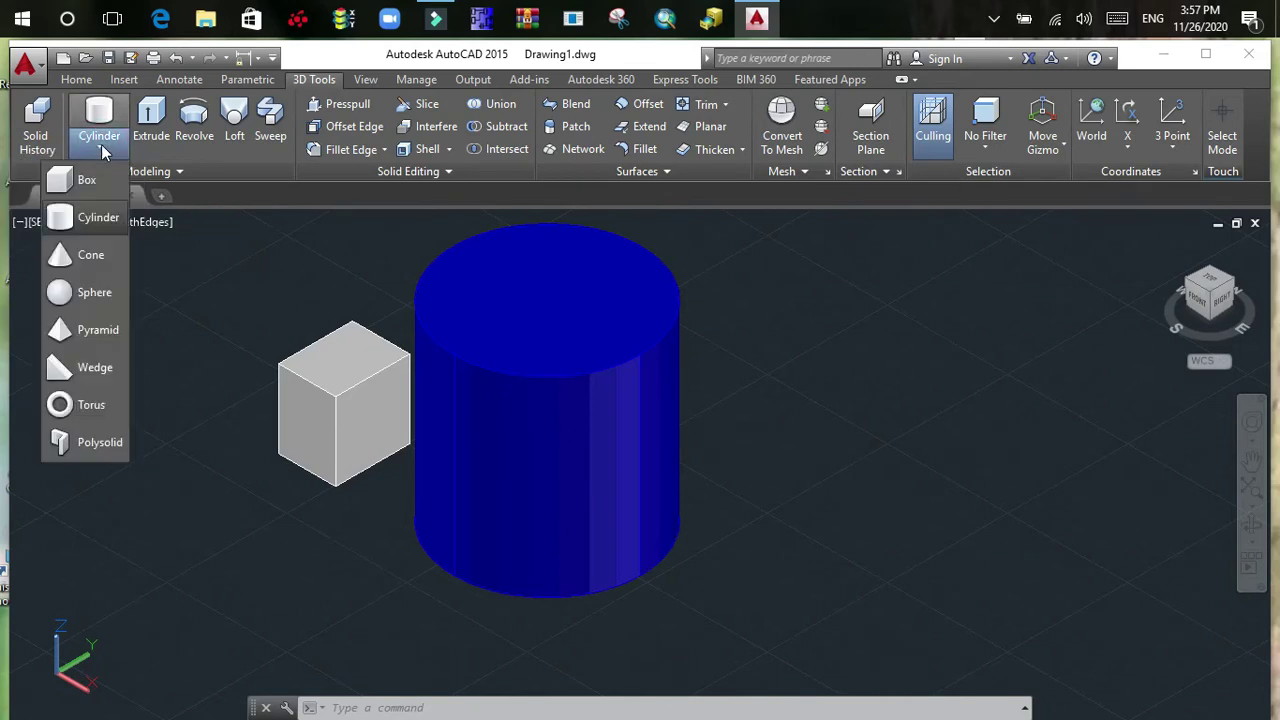
{"action": "left_click", "coordinate": [92, 257]}
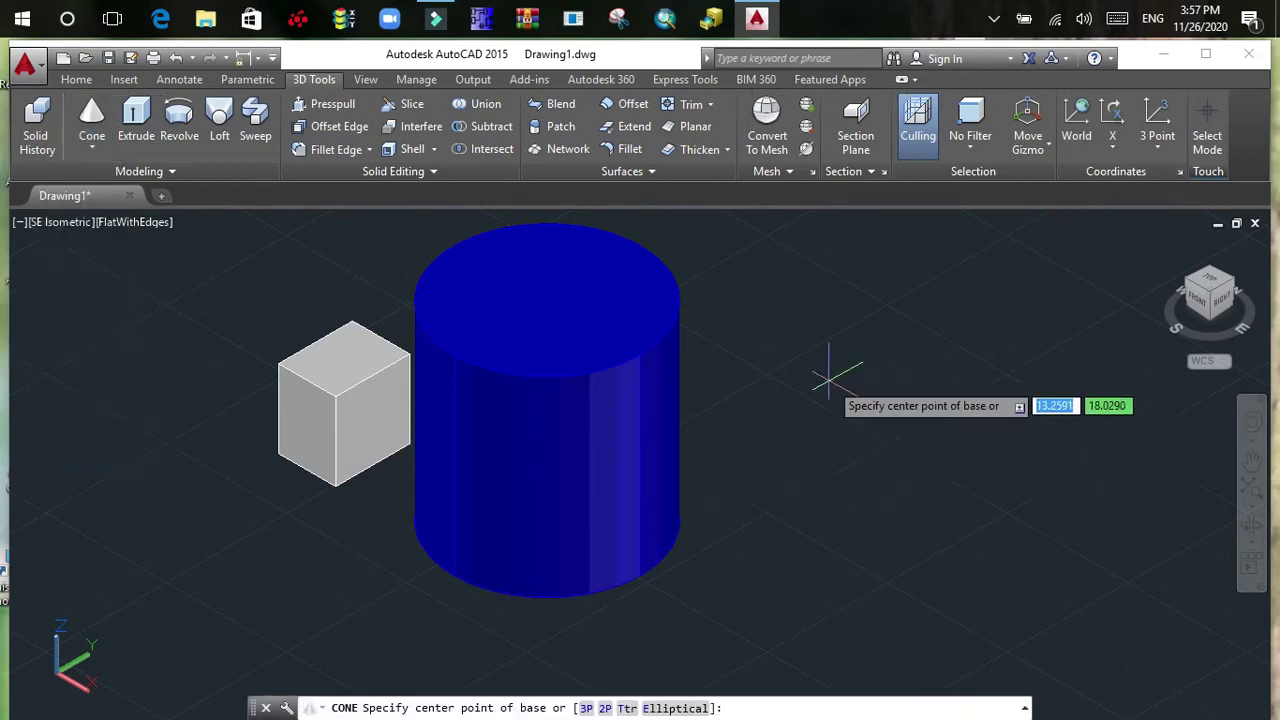
{"action": "left_click", "coordinate": [829, 380]}
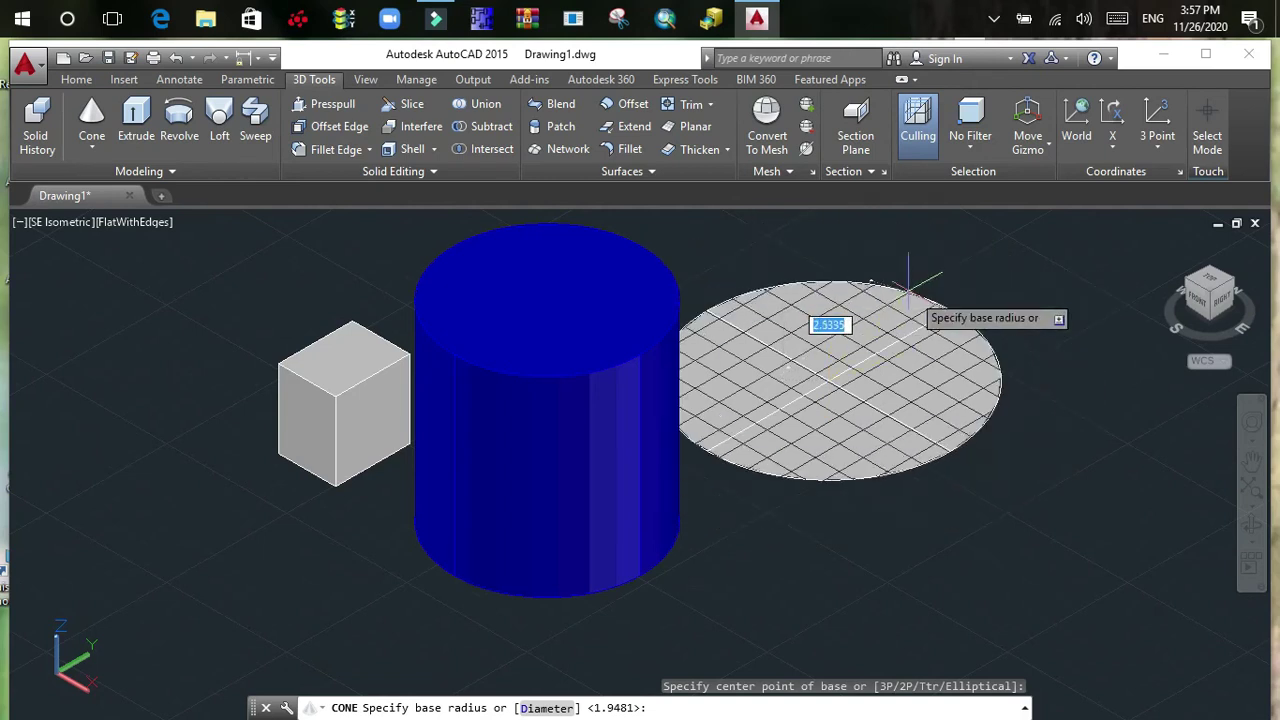
{"action": "left_click", "coordinate": [992, 371]}
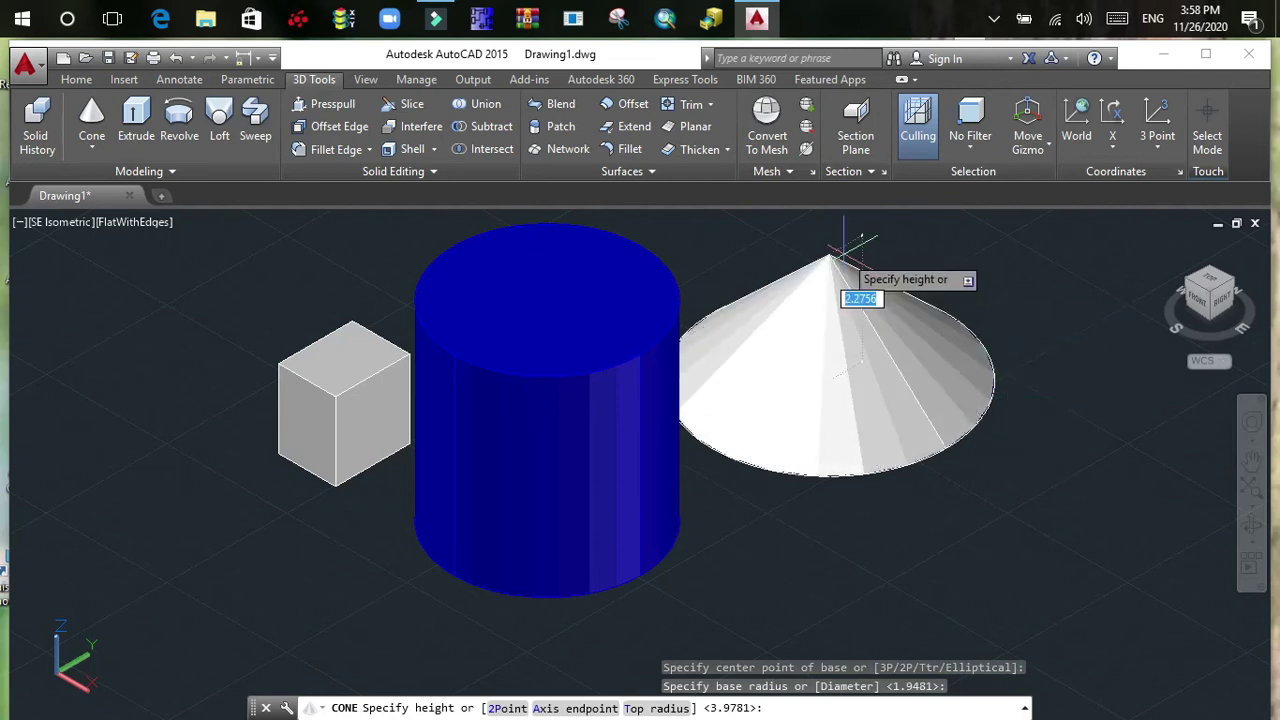
{"action": "left_click", "coordinate": [818, 233]}
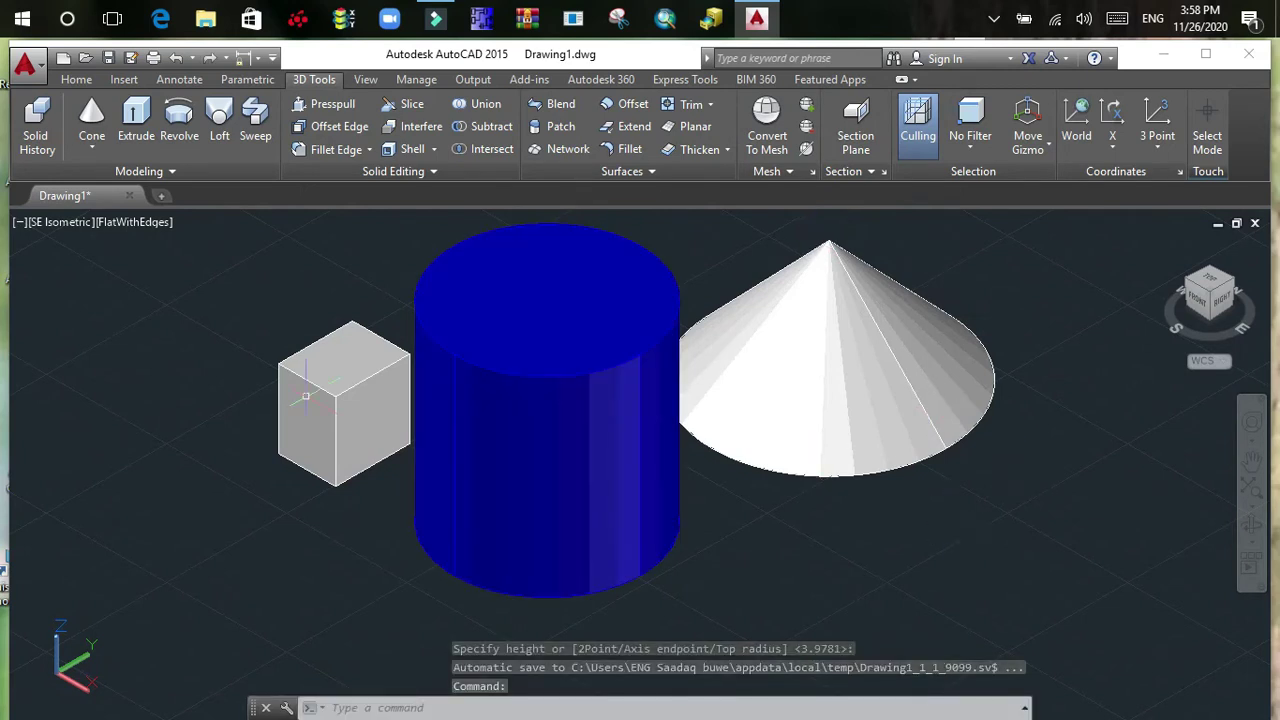
{"action": "left_click", "coordinate": [89, 149]}
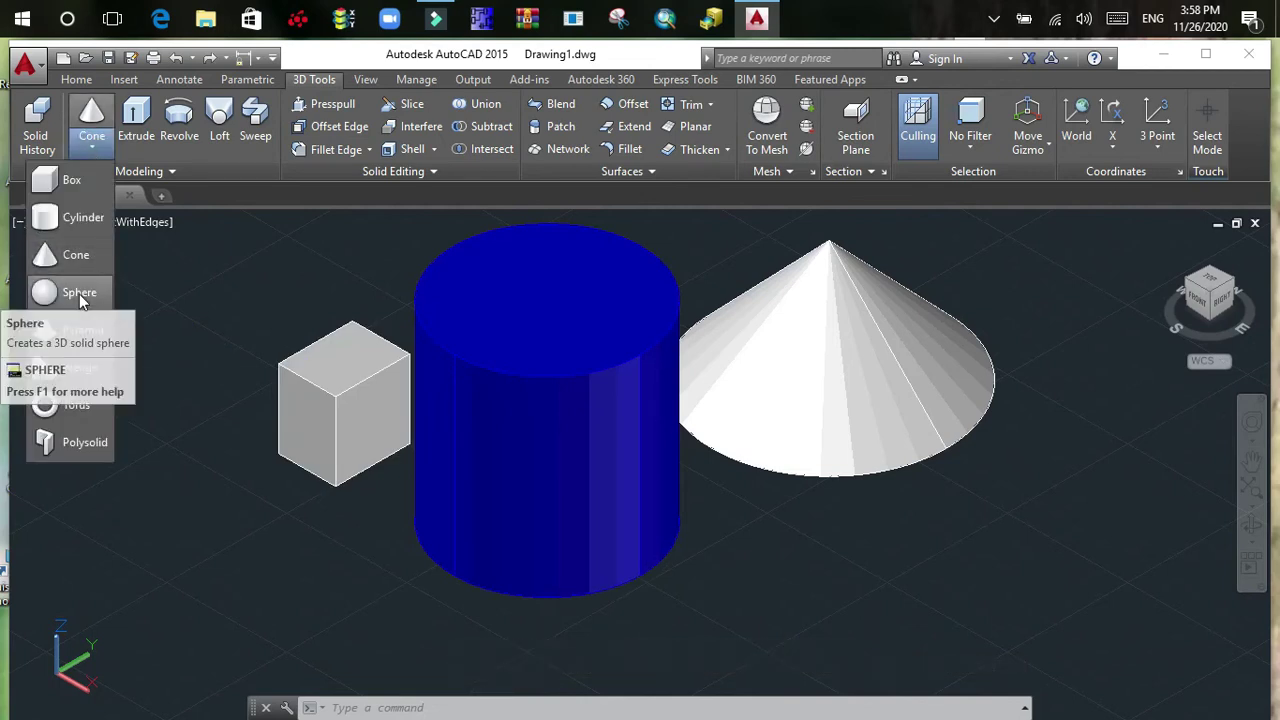
Step: Draw a sphere solid just left of the box
{"action": "left_click", "coordinate": [80, 295]}
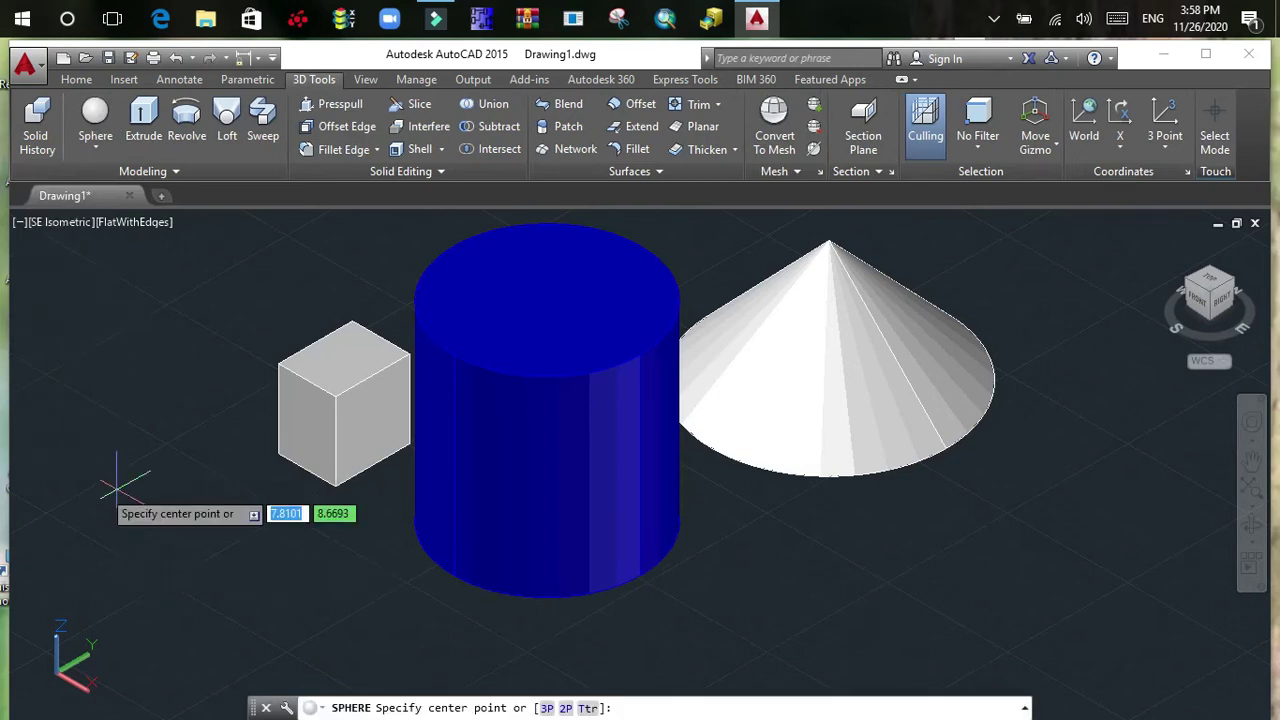
{"action": "left_click", "coordinate": [92, 493]}
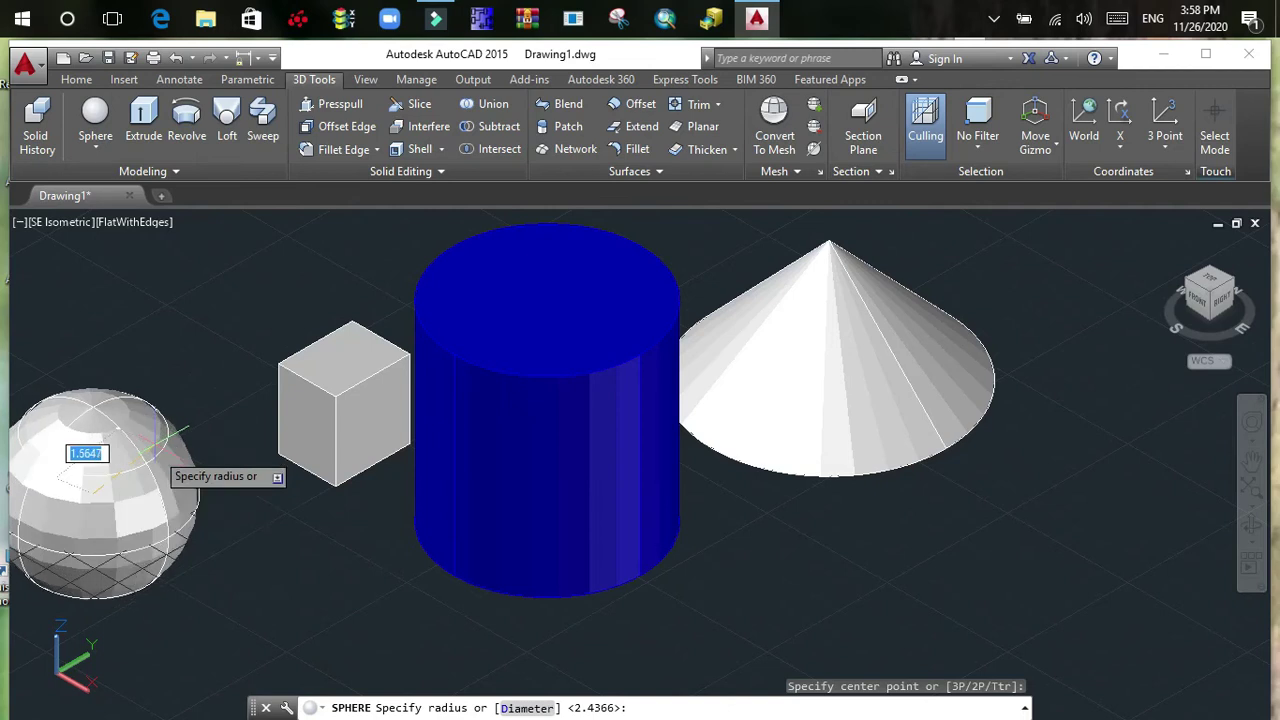
{"action": "left_click", "coordinate": [153, 484]}
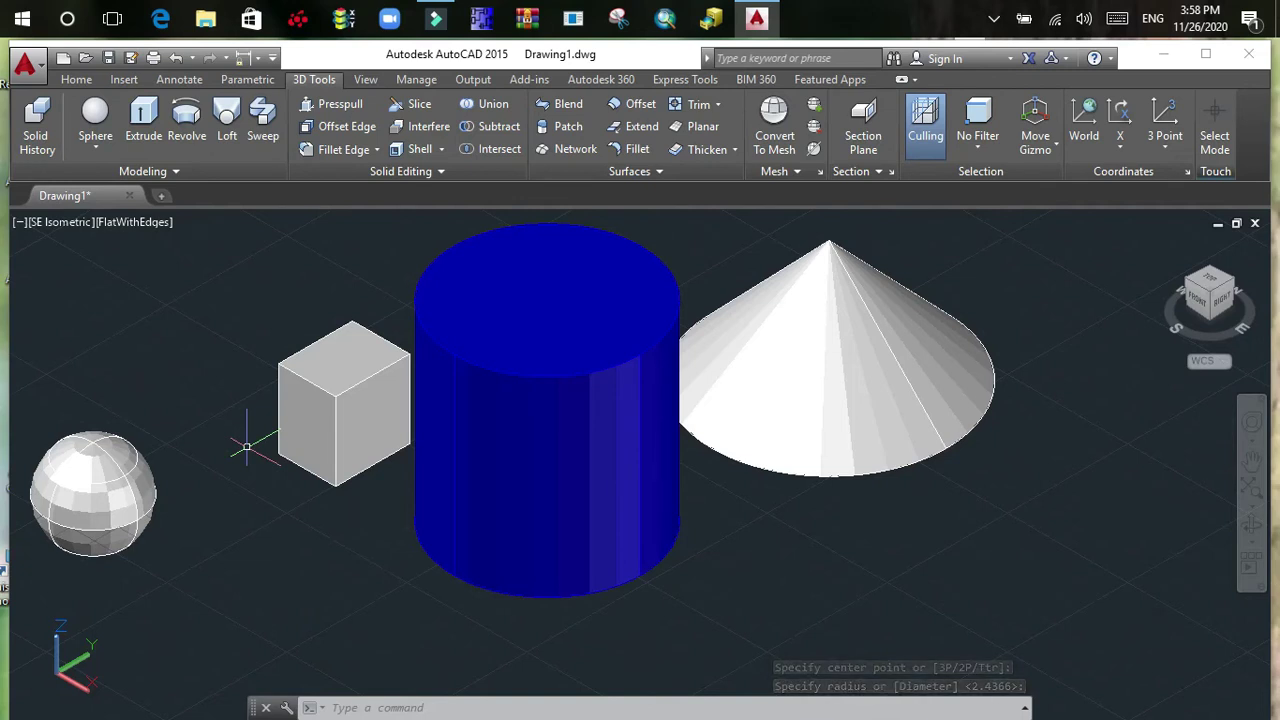
{"action": "left_click", "coordinate": [92, 148]}
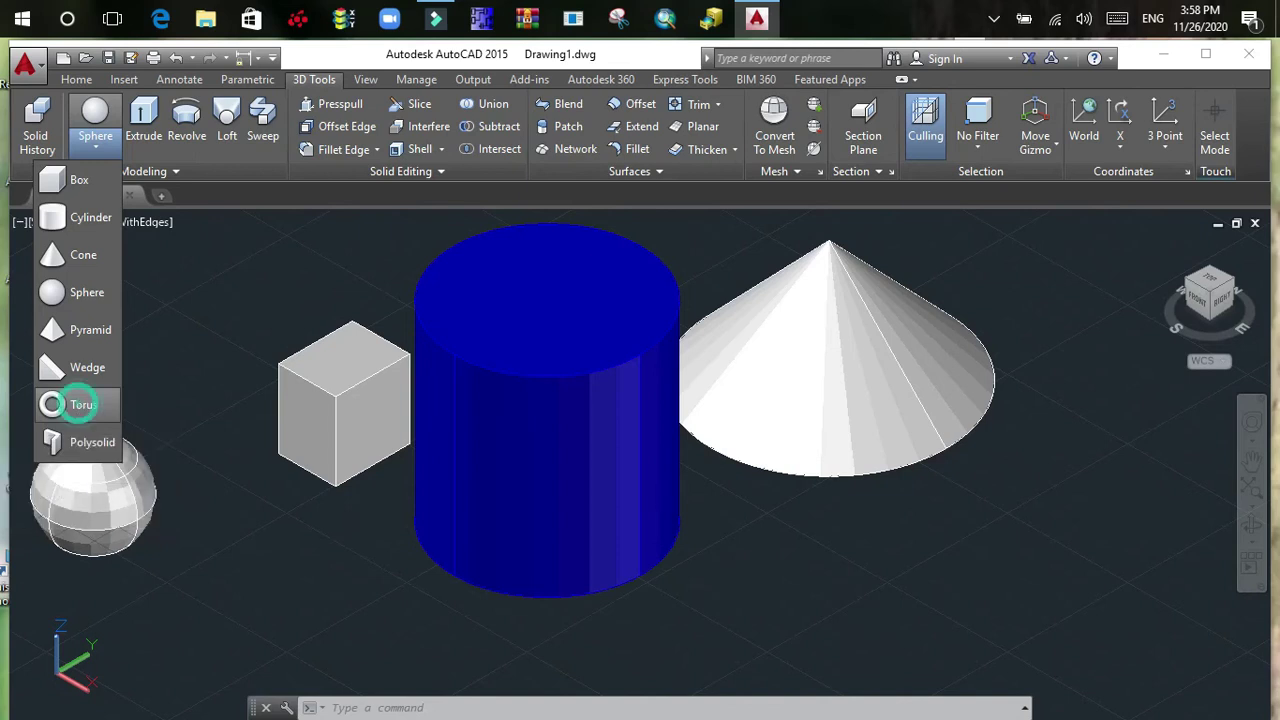
Step: Start a torus below the cone, setting its centre, radius and tube radius
{"action": "left_click", "coordinate": [82, 406]}
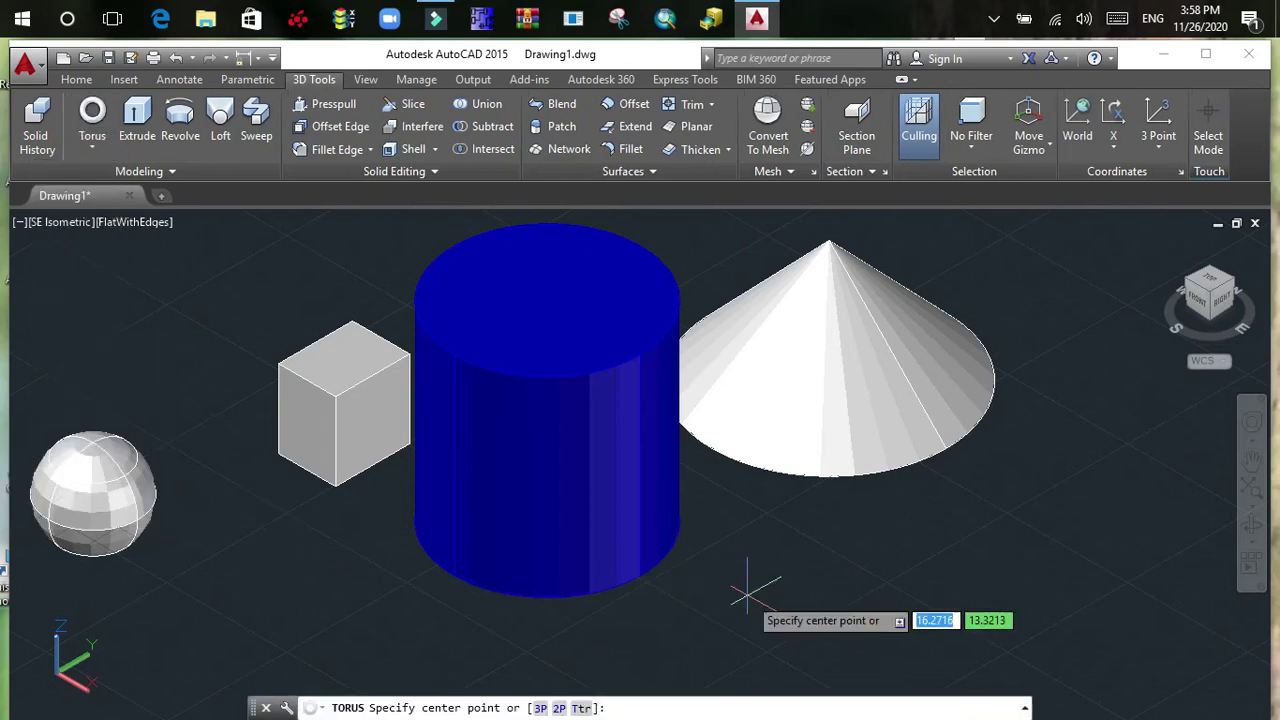
{"action": "left_click", "coordinate": [831, 608]}
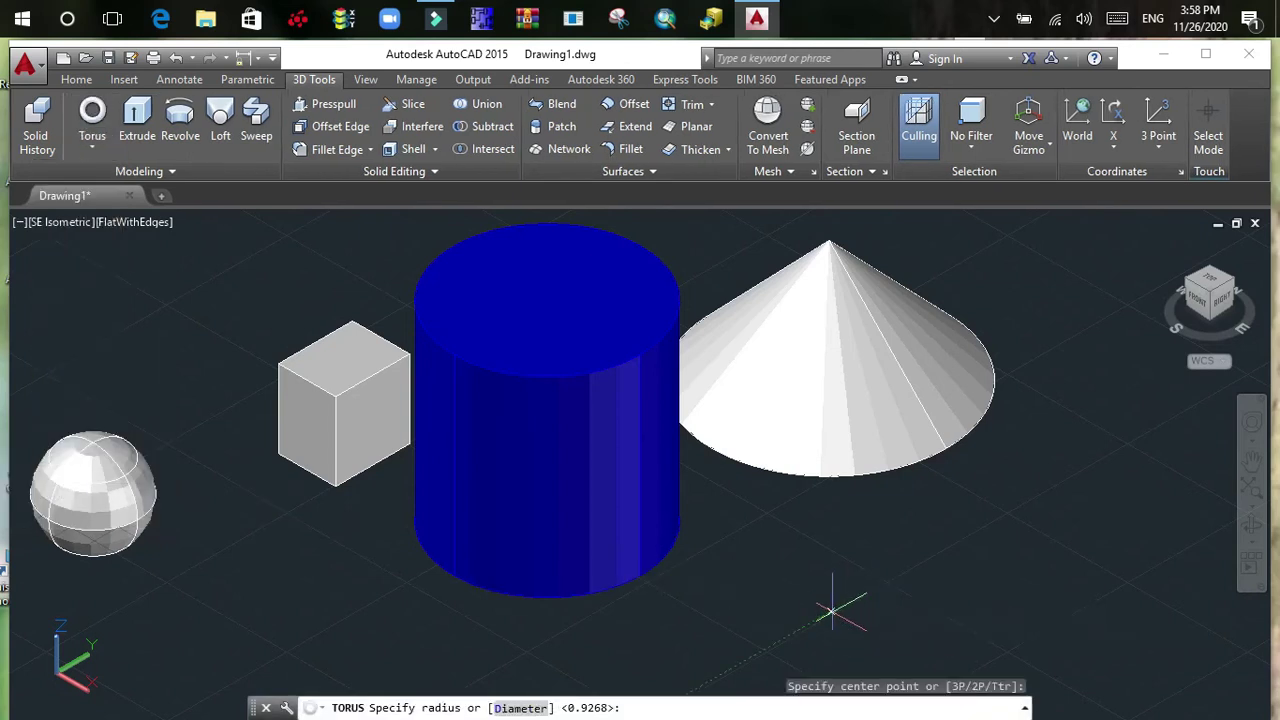
{"action": "left_click", "coordinate": [846, 606]}
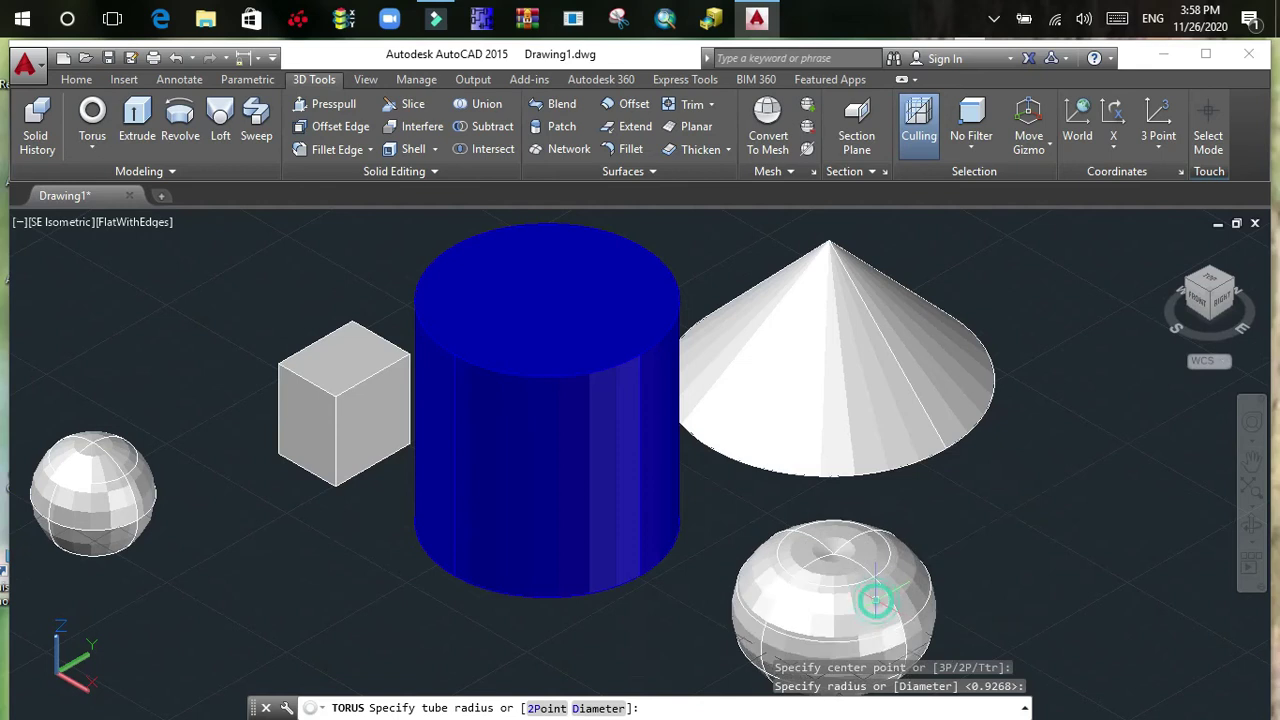
{"action": "left_click", "coordinate": [875, 601]}
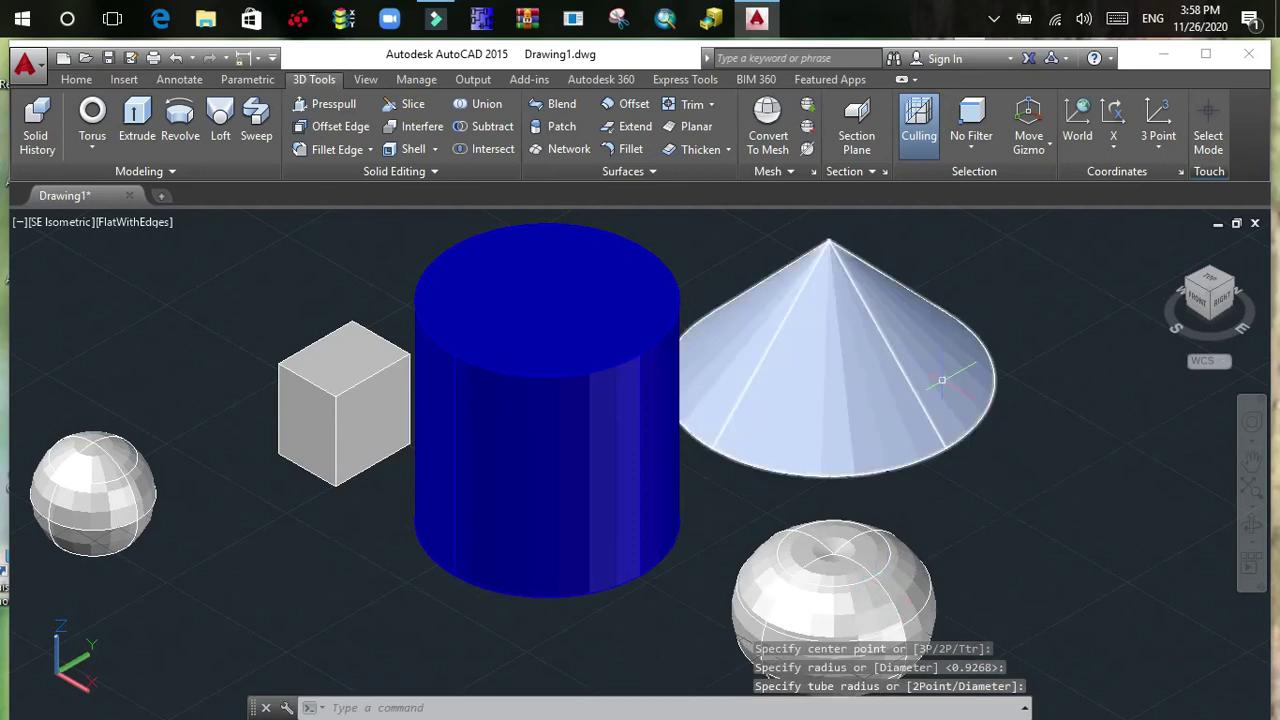
Step: Try to select the cone, dismissing an accidental recent-commands menu
{"action": "left_click", "coordinate": [881, 381]}
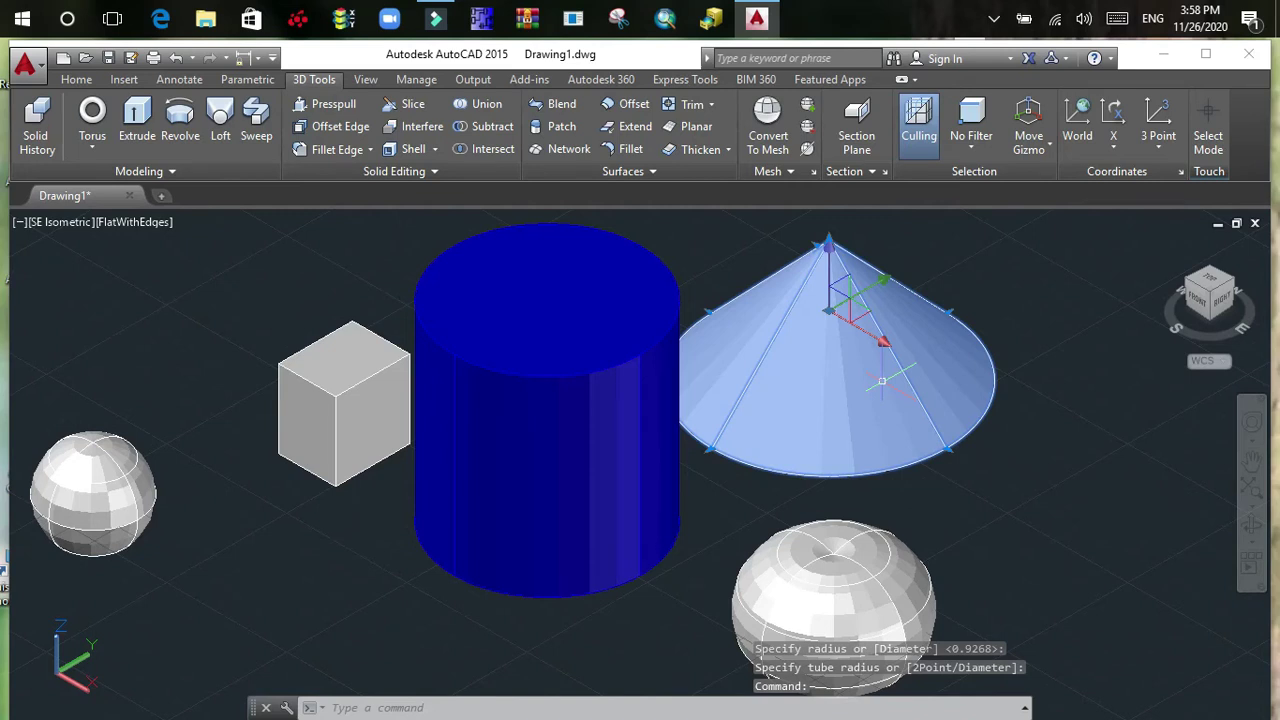
{"action": "left_click", "coordinate": [1022, 374]}
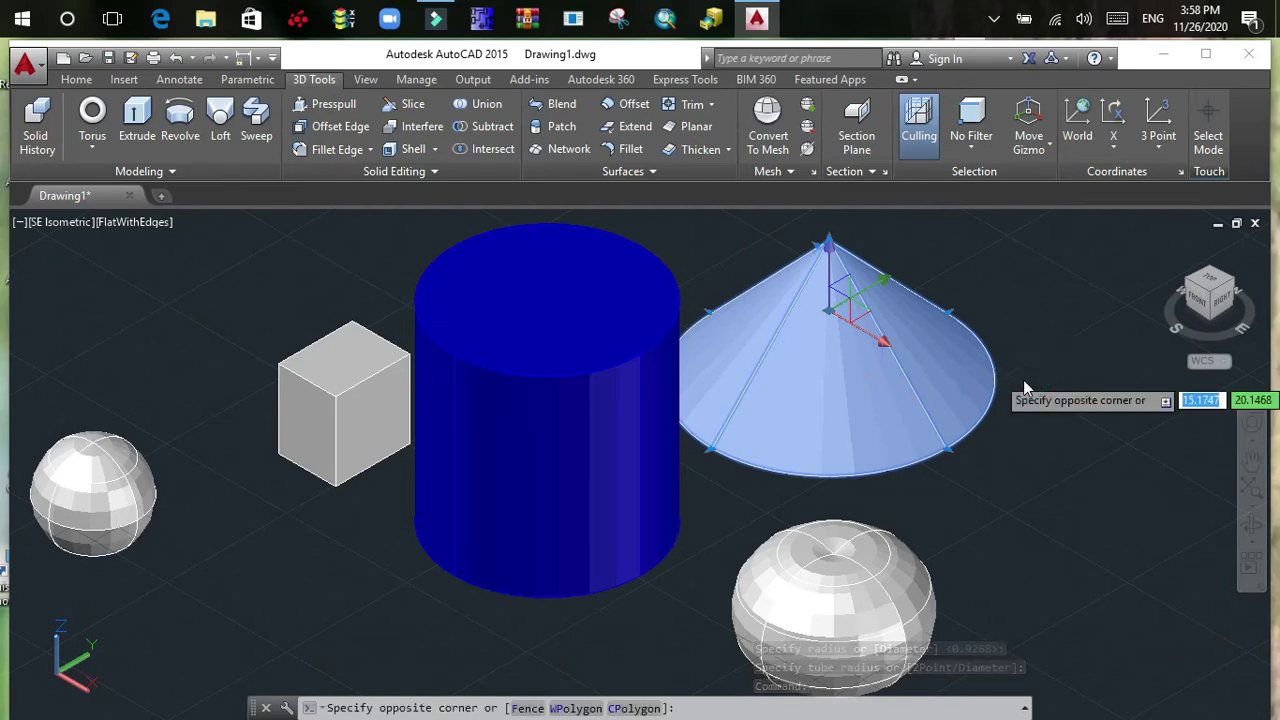
{"action": "right_click", "coordinate": [1025, 380]}
{"action": "mouse_move", "coordinate": [1087, 296]}
{"action": "key", "text": "Escape"}
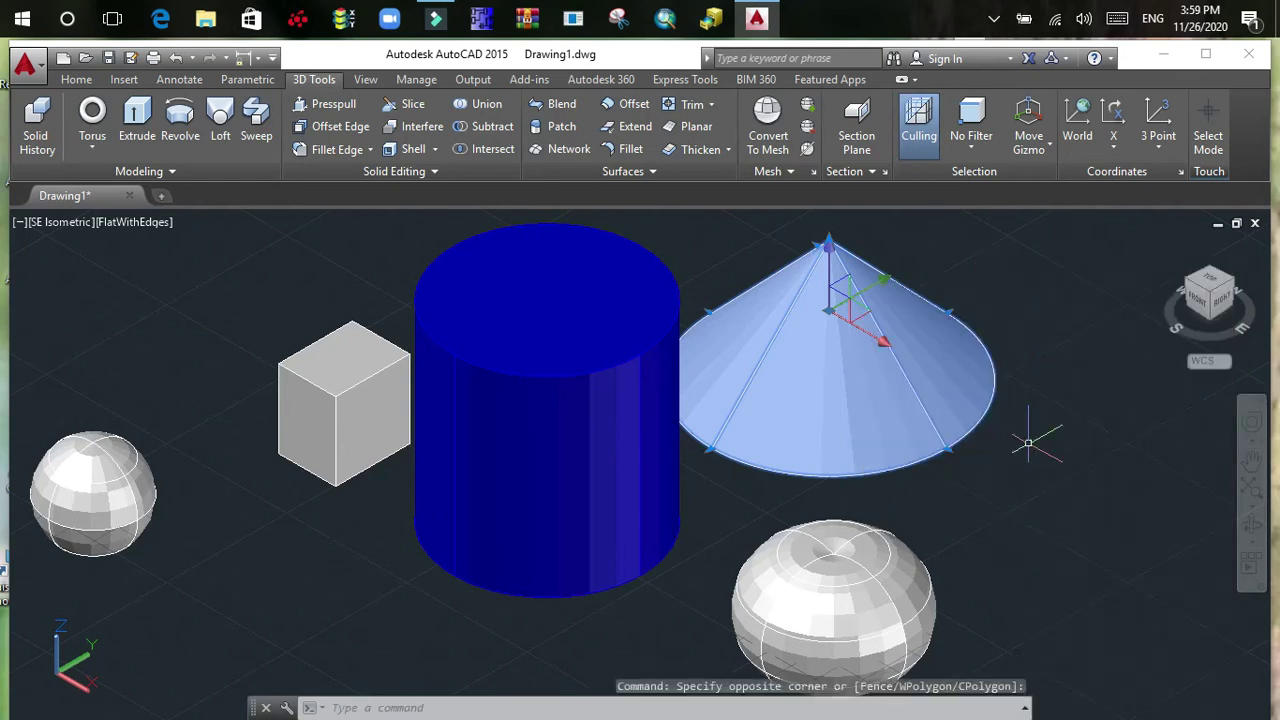
{"action": "left_click", "coordinate": [1017, 432]}
{"action": "left_click", "coordinate": [991, 423]}
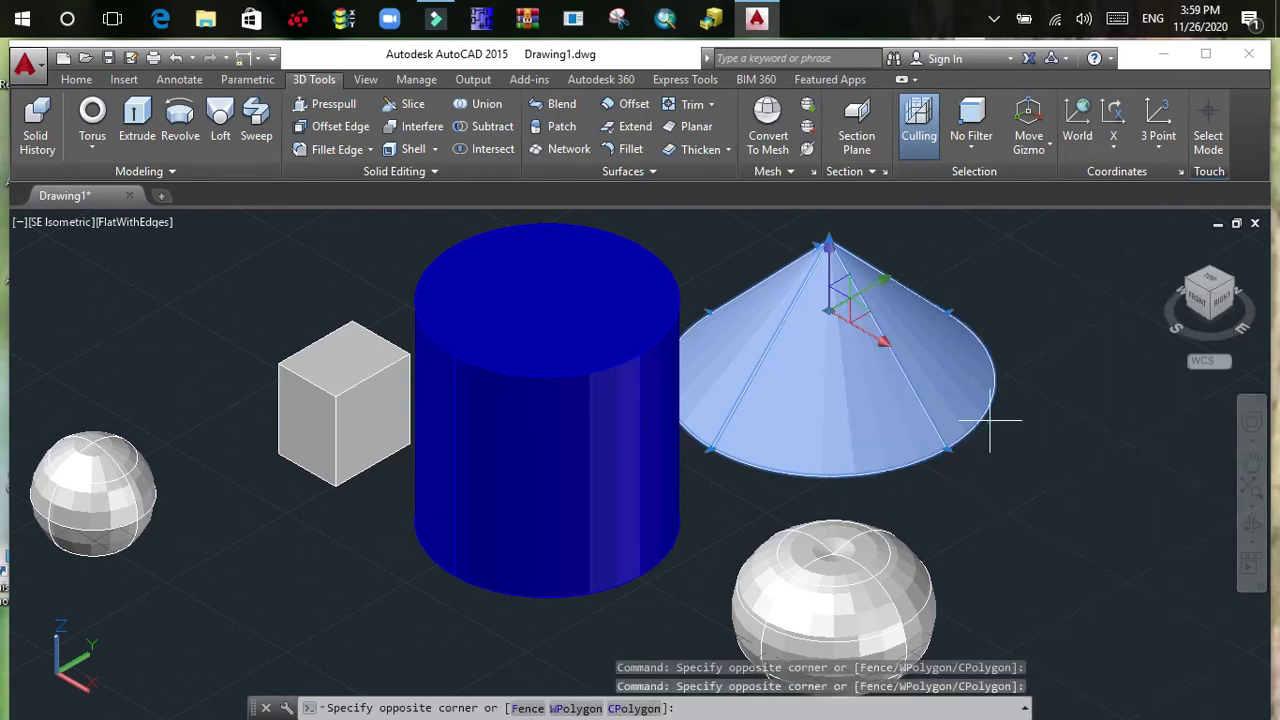
{"action": "left_click", "coordinate": [990, 422]}
Step: Retry selecting the cone and opening its Quick Properties, then cancel
{"action": "left_click", "coordinate": [993, 440]}
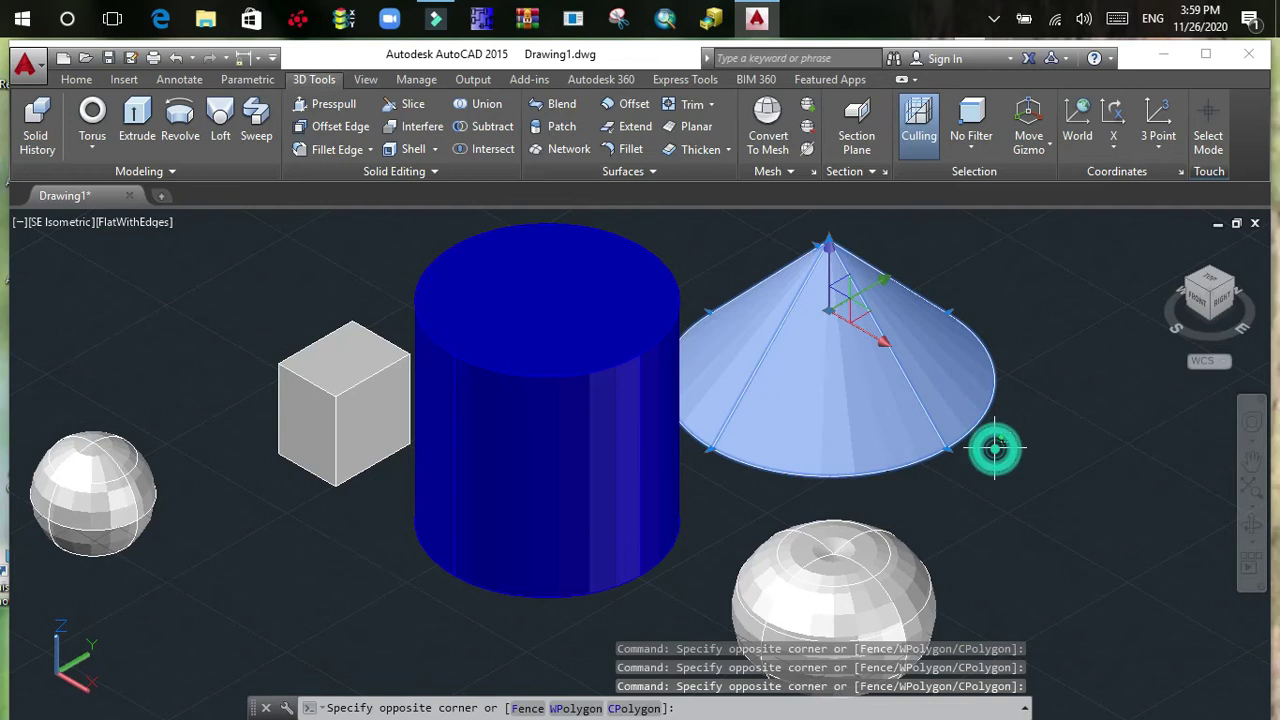
{"action": "left_click", "coordinate": [993, 447]}
{"action": "left_click", "coordinate": [993, 447]}
{"action": "left_click", "coordinate": [988, 447]}
{"action": "left_click", "coordinate": [981, 449]}
{"action": "left_click", "coordinate": [977, 446]}
{"action": "double_click", "coordinate": [957, 437]}
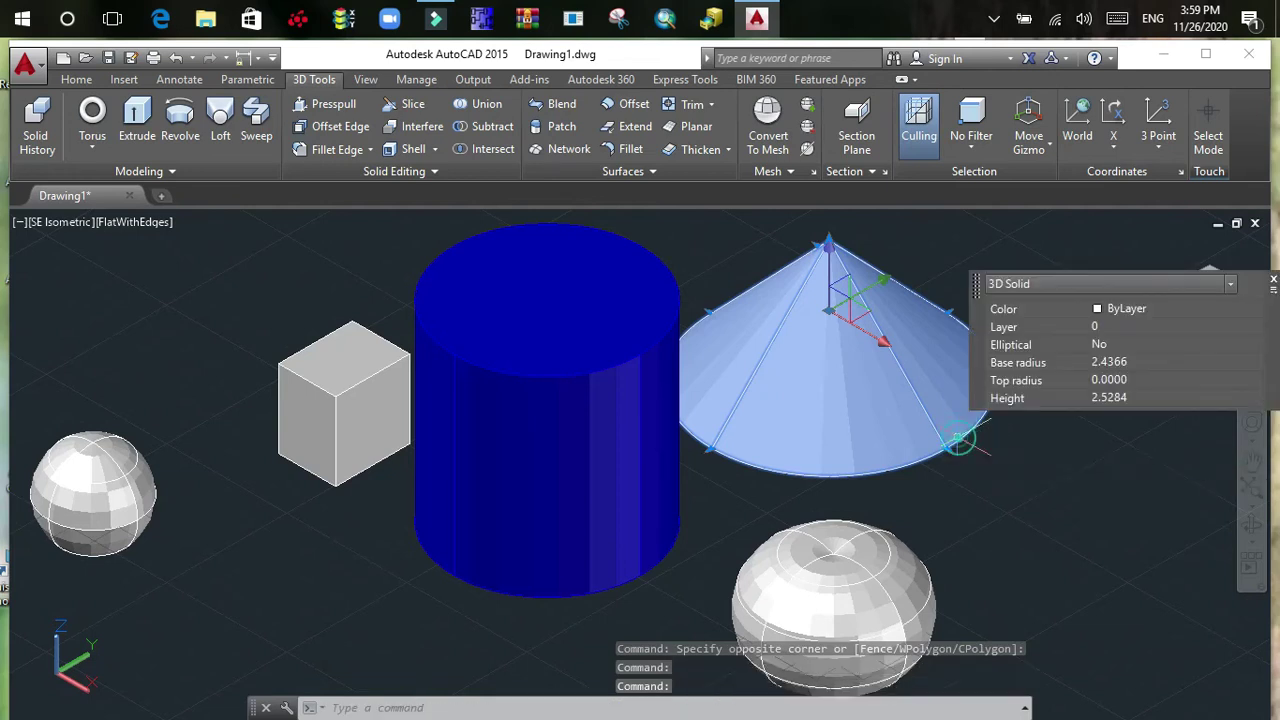
{"action": "key", "text": "Escape"}
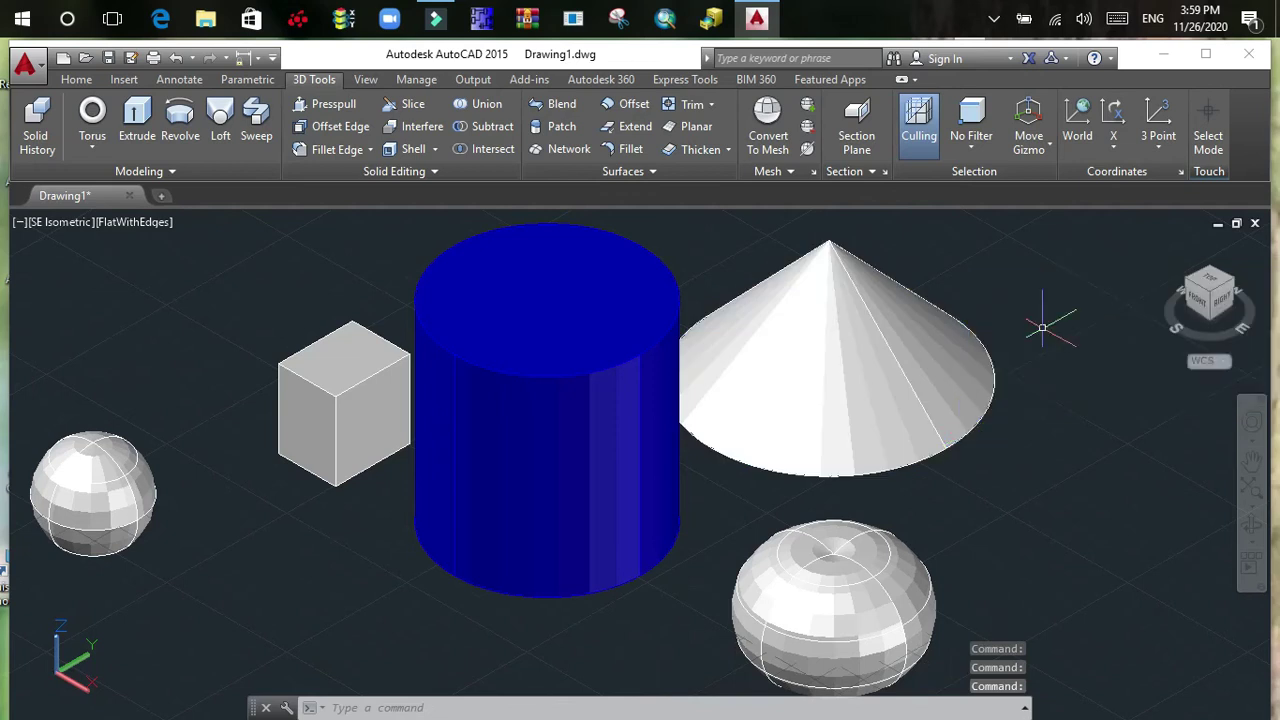
Step: Window-select the cone and set its colour to Green in Quick Properties
{"action": "left_click", "coordinate": [928, 434]}
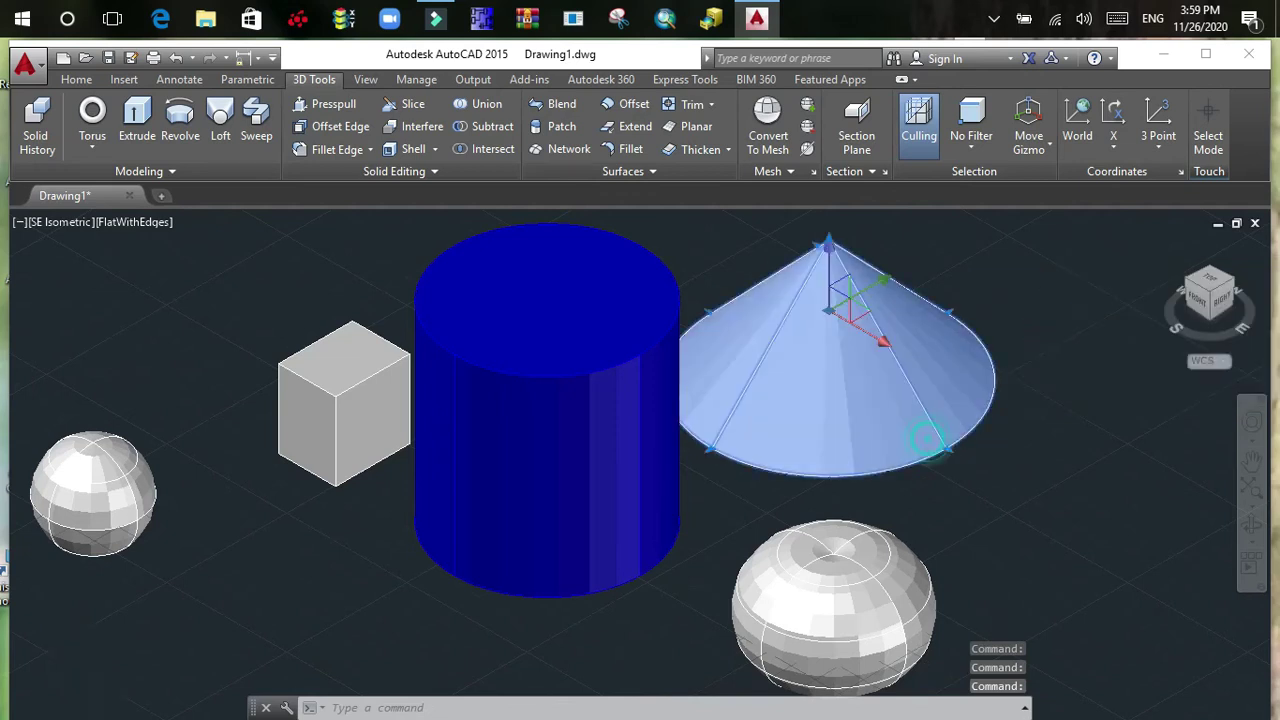
{"action": "left_click", "coordinate": [1018, 412]}
{"action": "left_click", "coordinate": [1007, 421]}
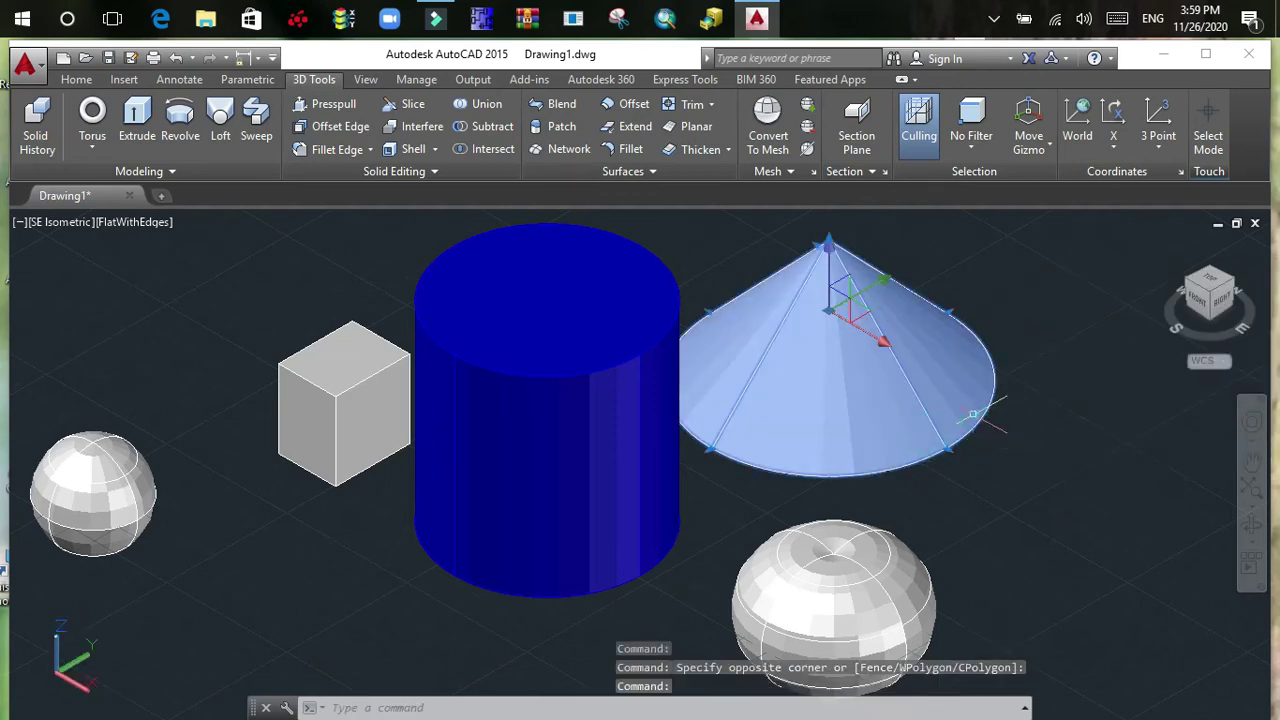
{"action": "key", "text": "Escape"}
{"action": "left_click", "coordinate": [991, 350]}
{"action": "left_click", "coordinate": [975, 372]}
{"action": "left_click", "coordinate": [974, 372]}
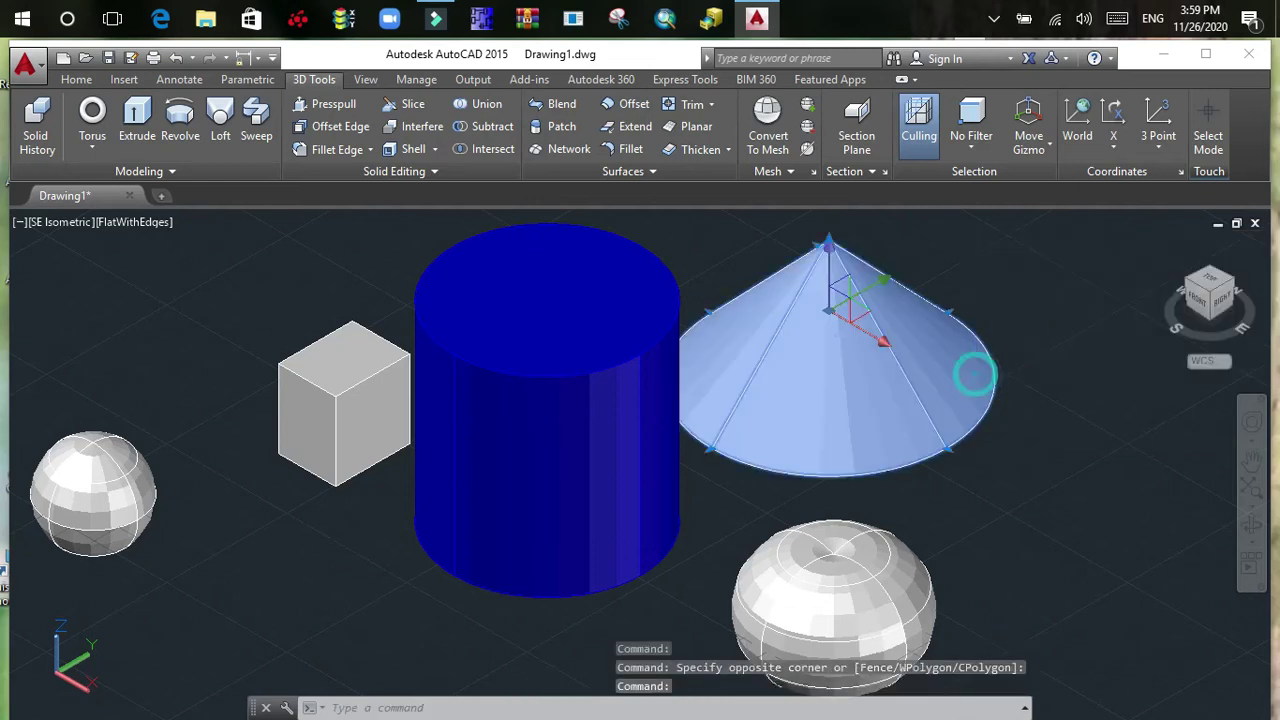
{"action": "left_click", "coordinate": [1114, 226]}
{"action": "left_click", "coordinate": [1257, 232]}
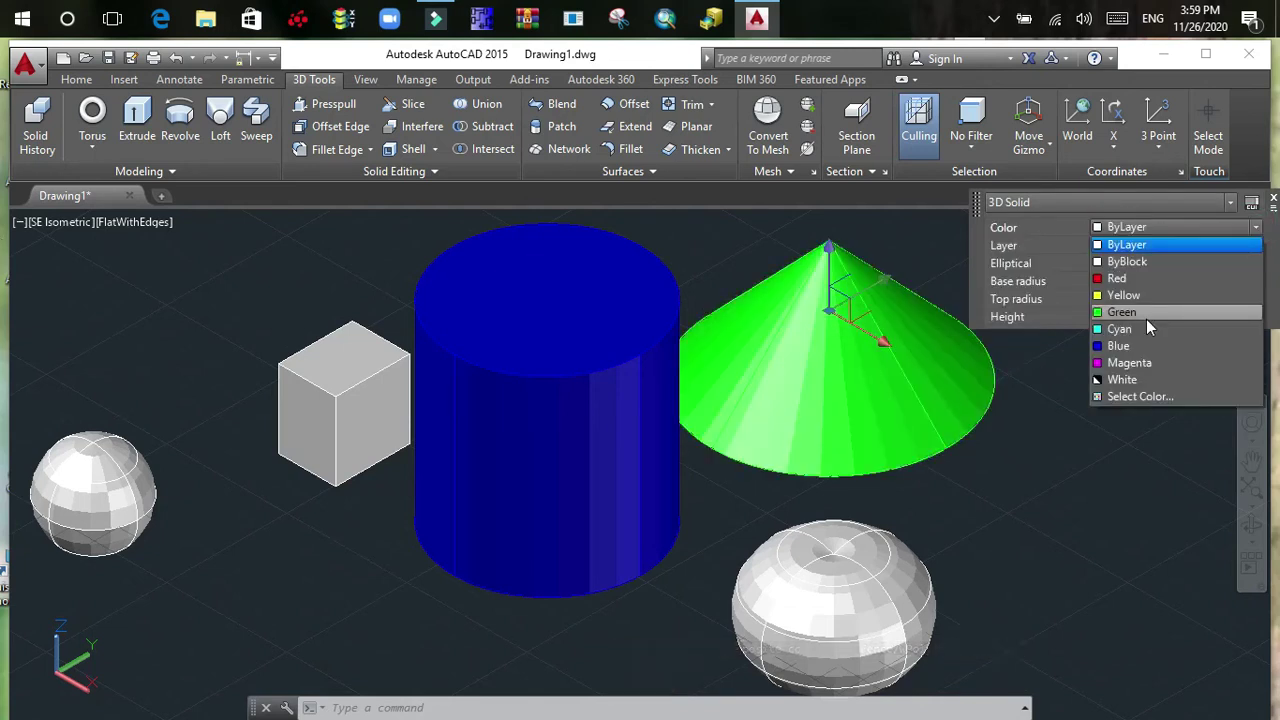
{"action": "left_click", "coordinate": [1142, 310]}
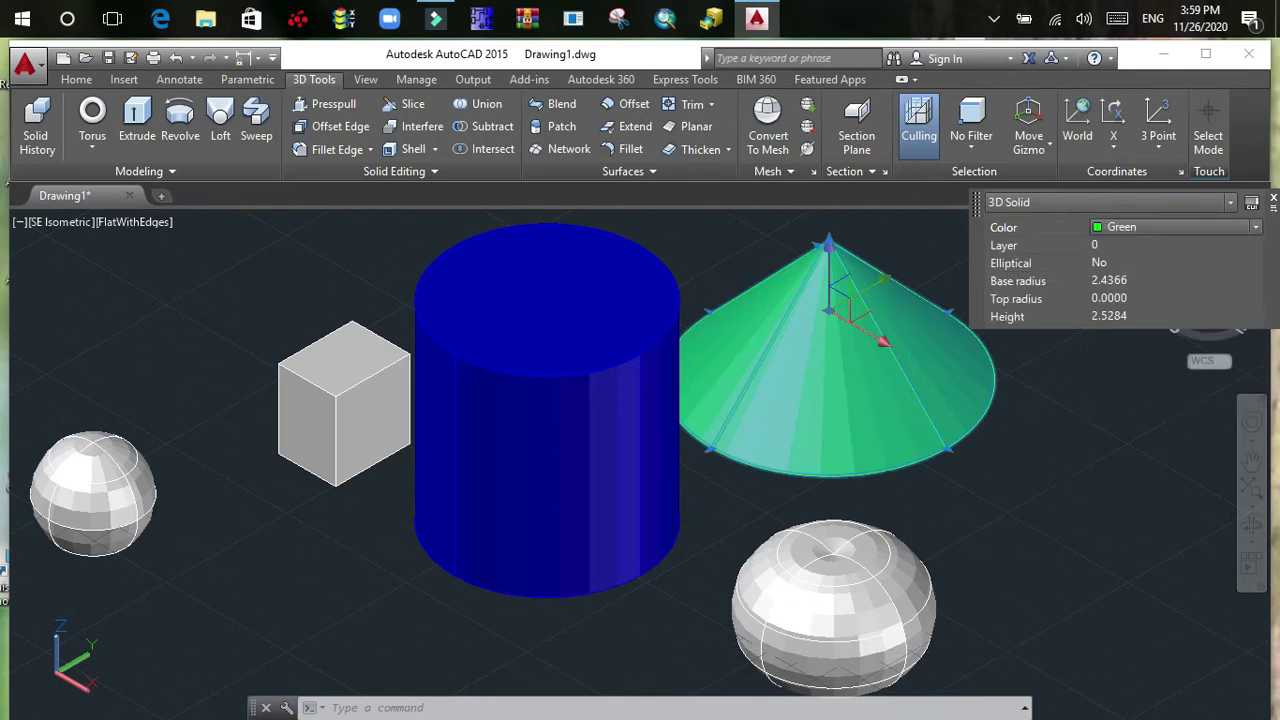
{"action": "key", "text": "Escape"}
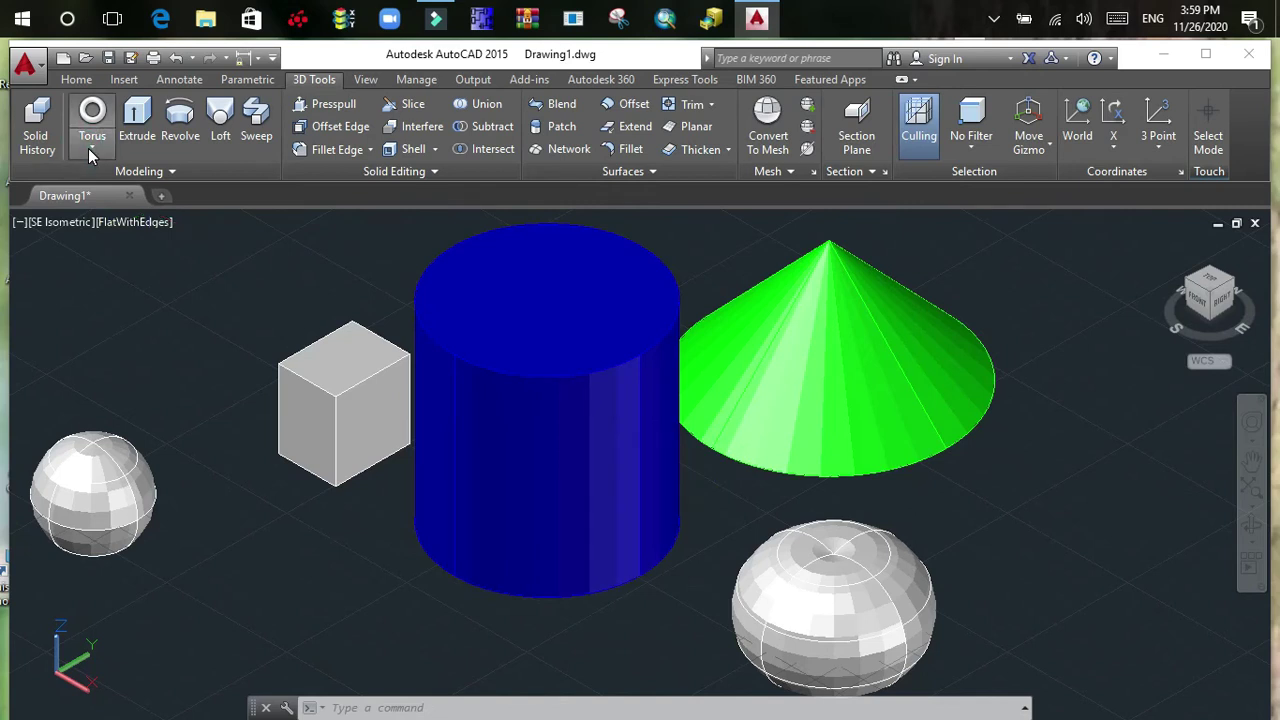
Step: Draw a pyramid solid at the upper left, above the sphere
{"action": "left_click", "coordinate": [88, 148]}
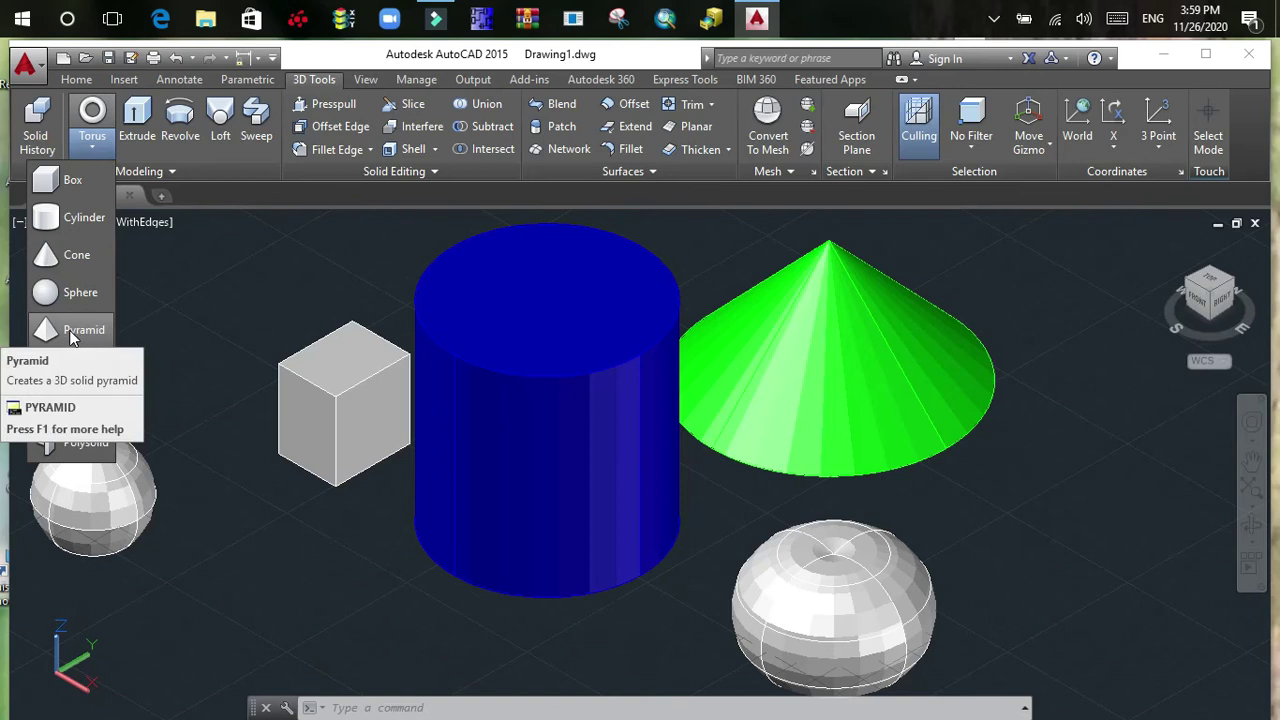
{"action": "left_click", "coordinate": [72, 338]}
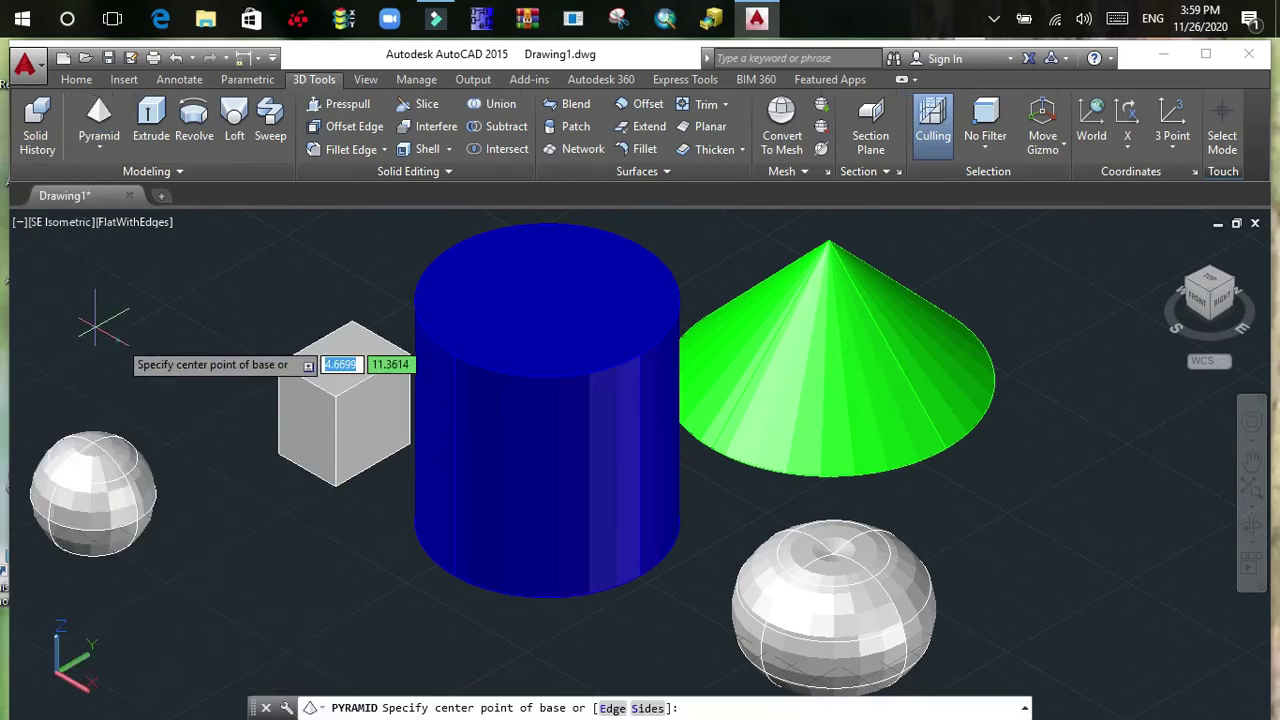
{"action": "left_click", "coordinate": [118, 340]}
{"action": "left_click", "coordinate": [192, 292]}
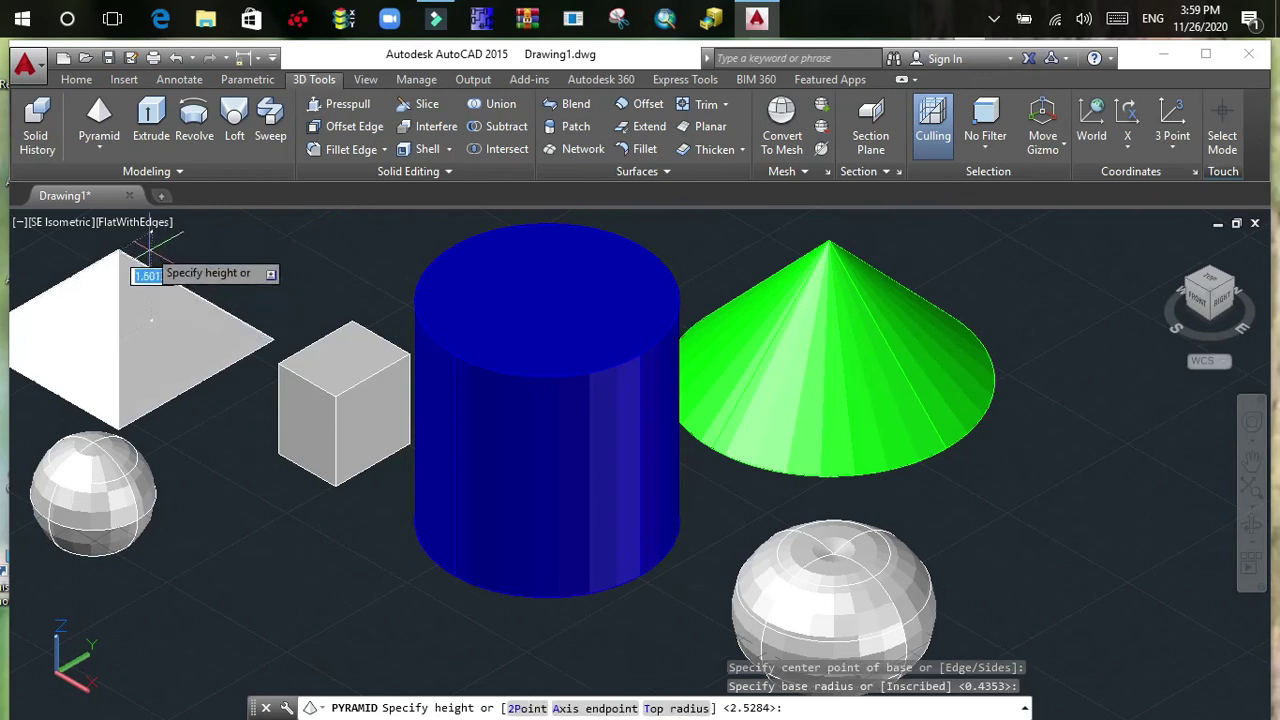
{"action": "left_click", "coordinate": [145, 250]}
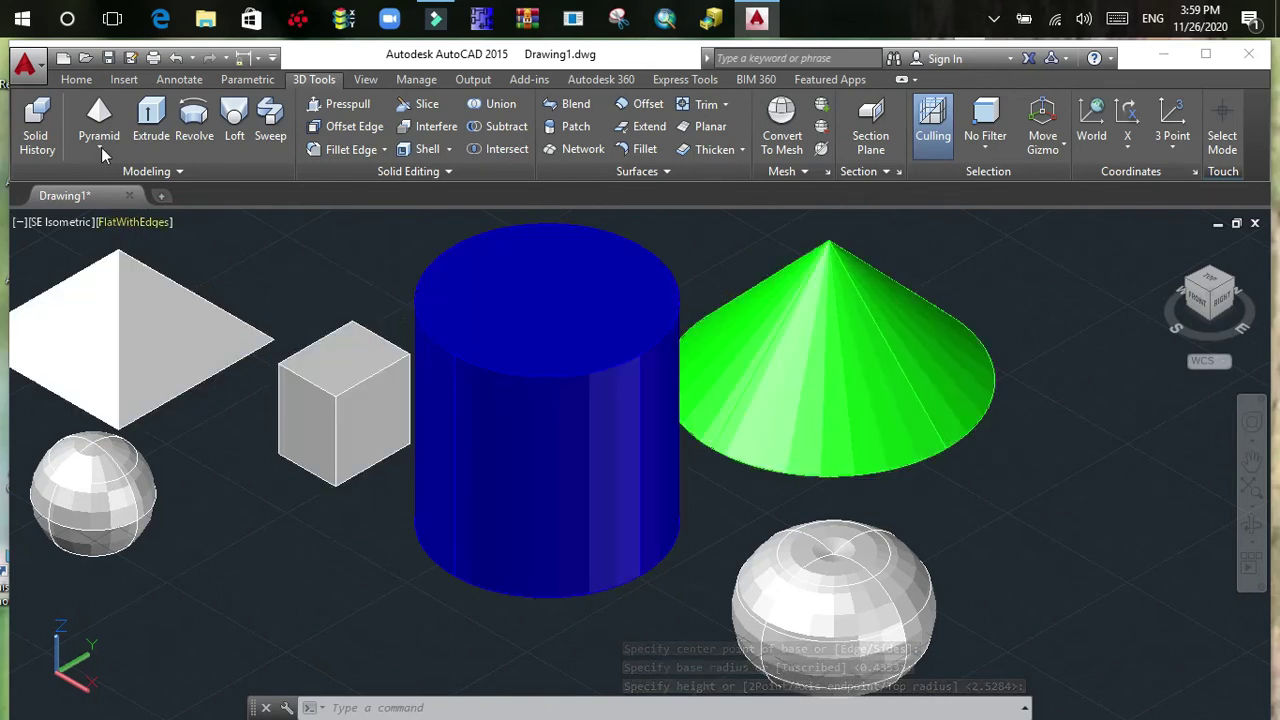
{"action": "left_click", "coordinate": [100, 148]}
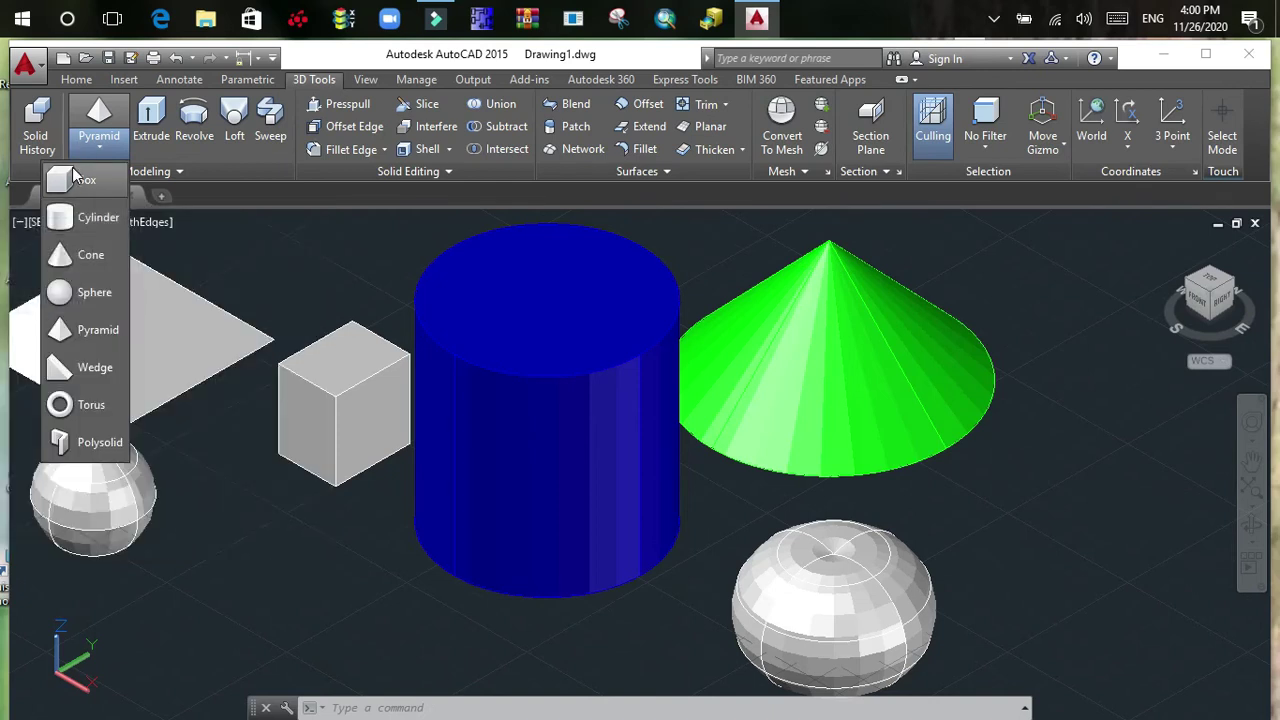
Step: Start a new Box solid command from the Modeling panel's primitives
{"action": "left_click", "coordinate": [73, 177]}
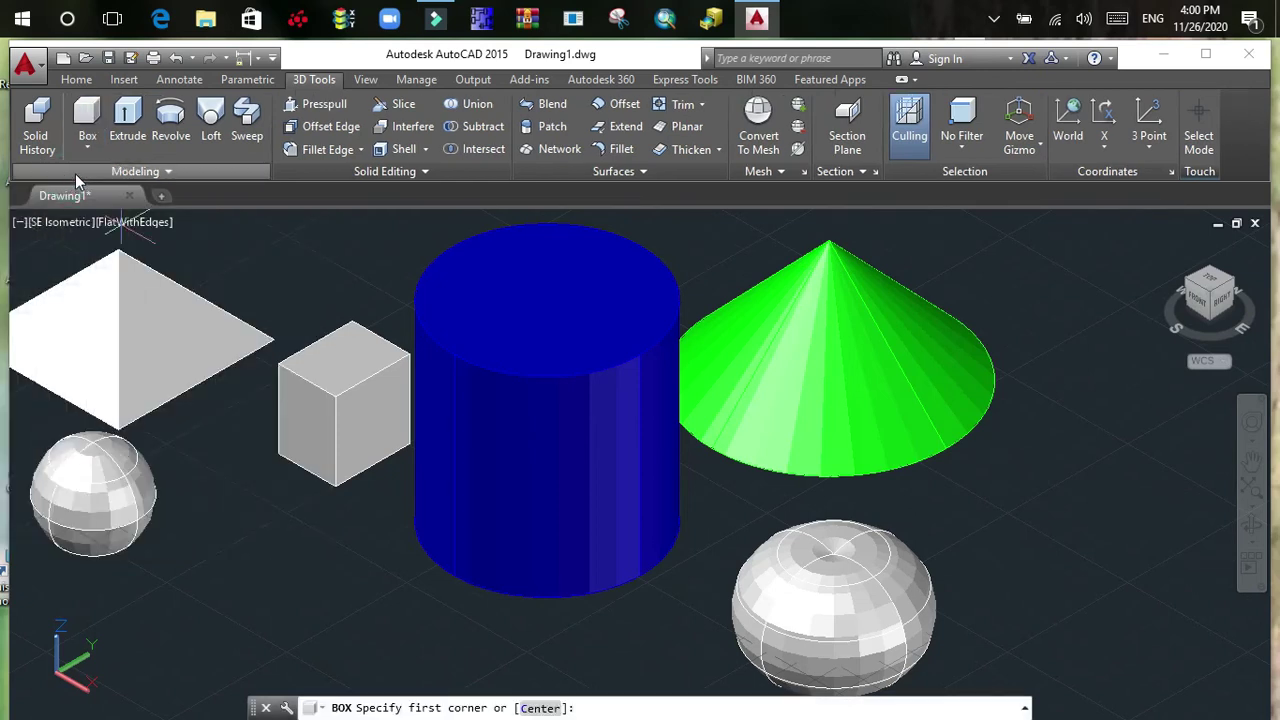
Step: Pick Box from the solid primitives list, restart it, and reopen the primitives dropdown
{"action": "left_click", "coordinate": [85, 130]}
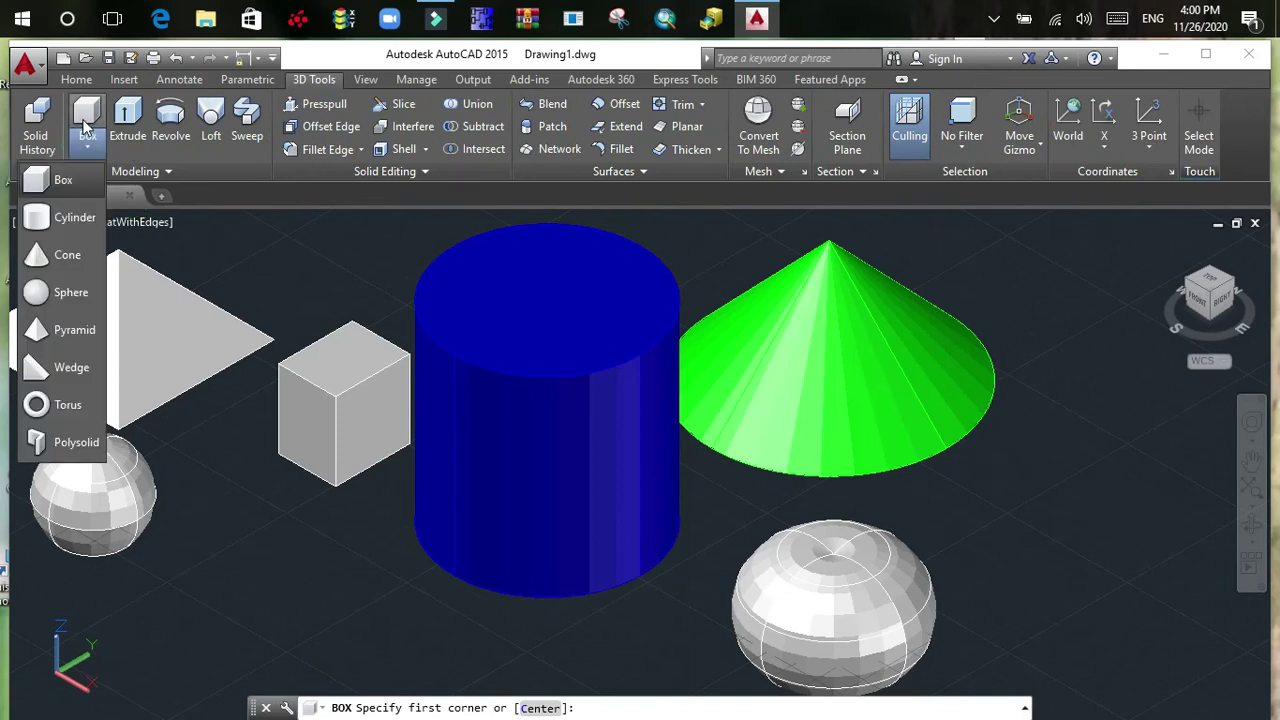
{"action": "left_click", "coordinate": [46, 176]}
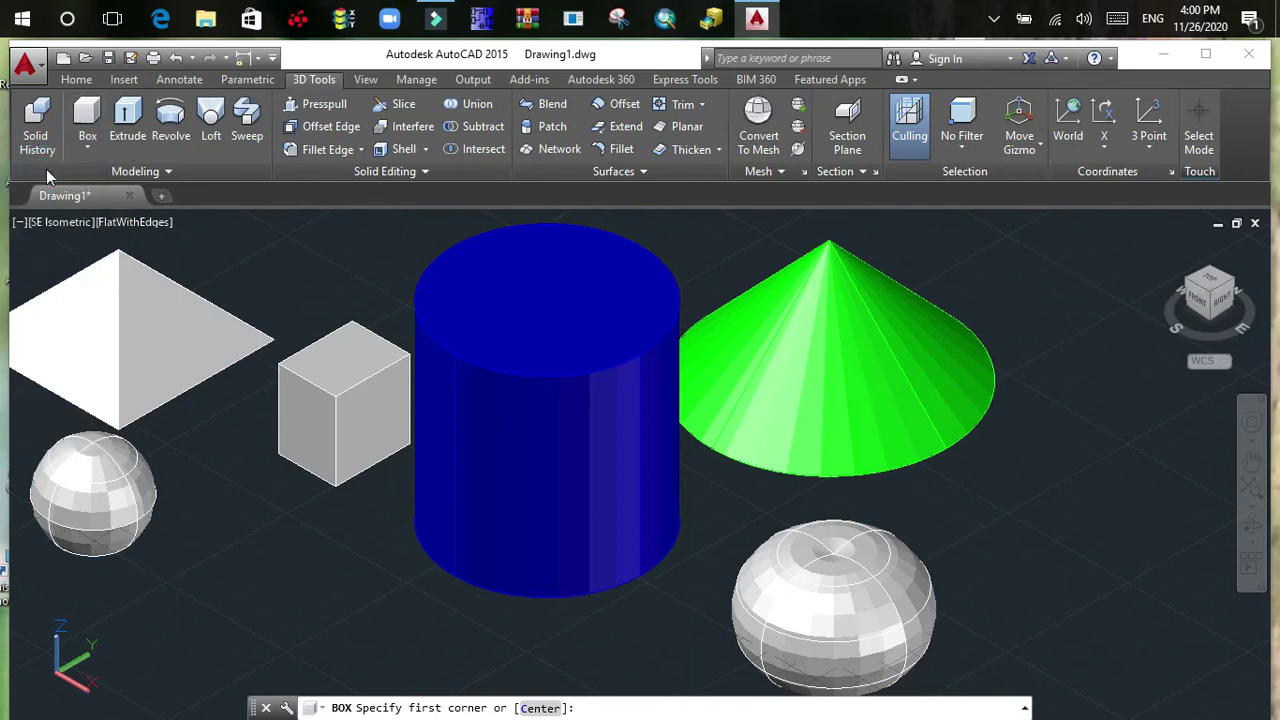
{"action": "left_click", "coordinate": [76, 119]}
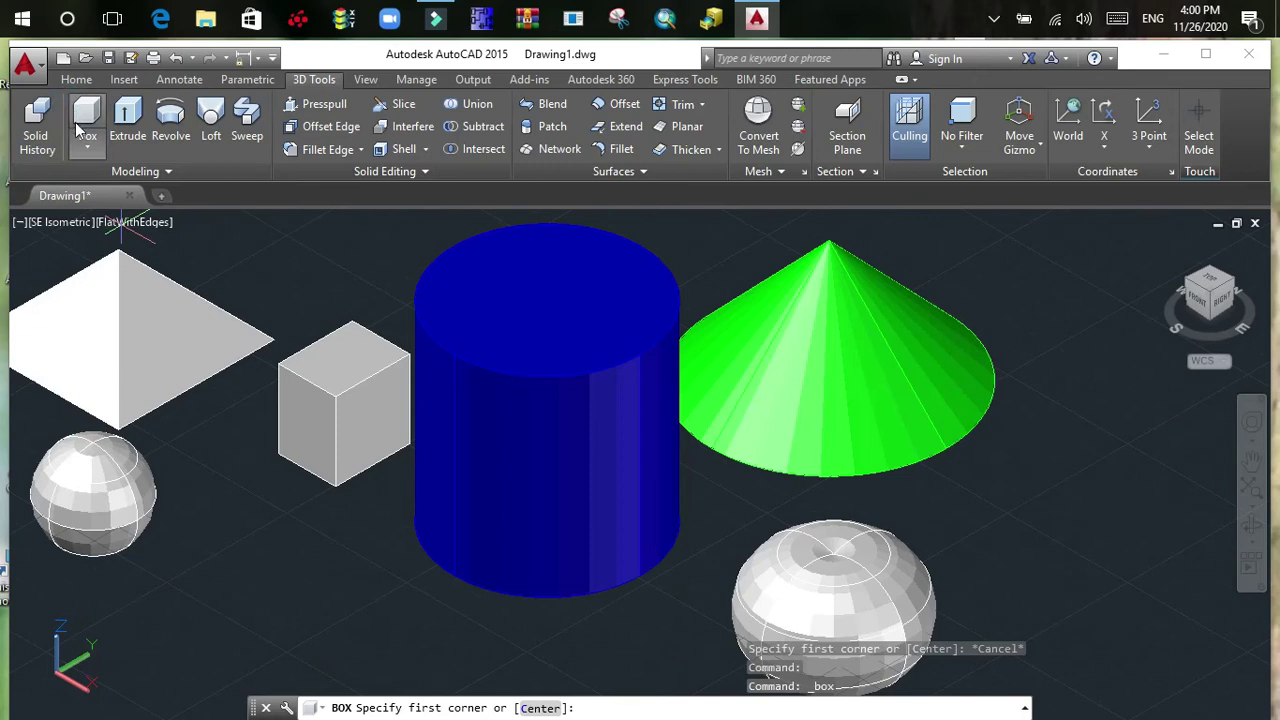
{"action": "left_click", "coordinate": [86, 145]}
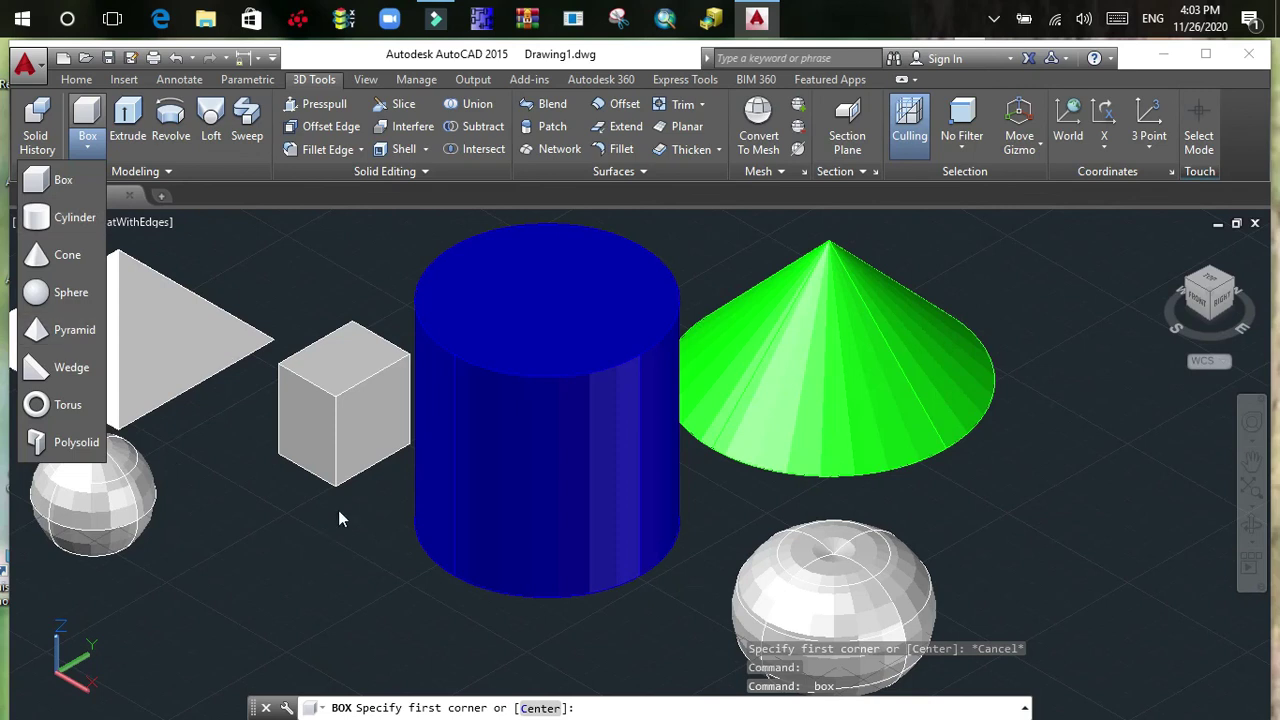
{"action": "left_click", "coordinate": [272, 543]}
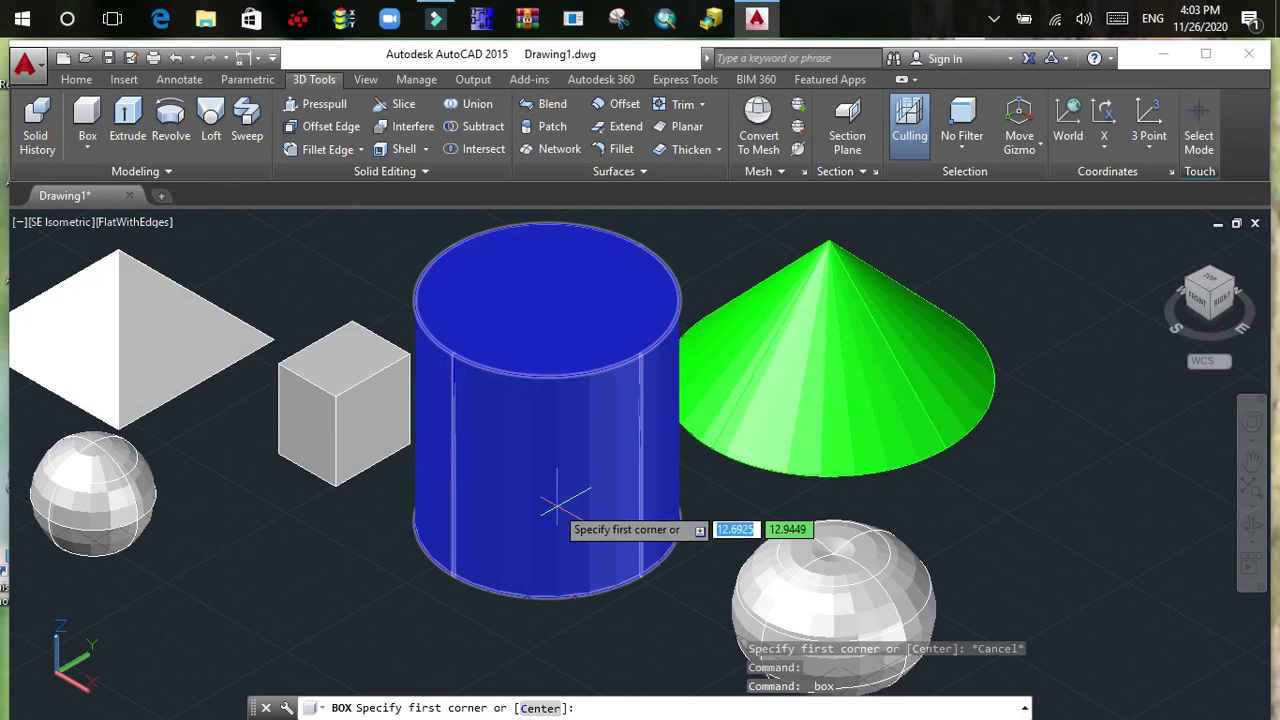
Step: Reopen the Box primitives dropdown, then close it by clicking the empty canvas
{"action": "left_click", "coordinate": [88, 148]}
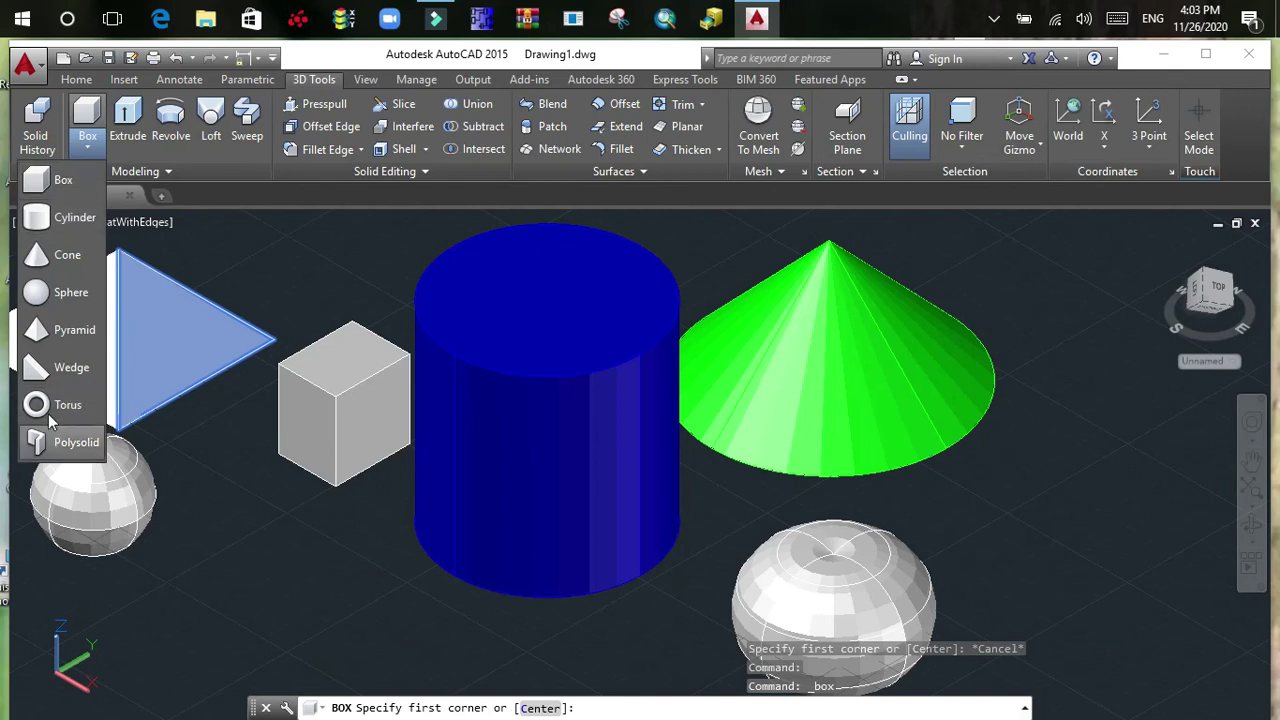
{"action": "left_click", "coordinate": [251, 260]}
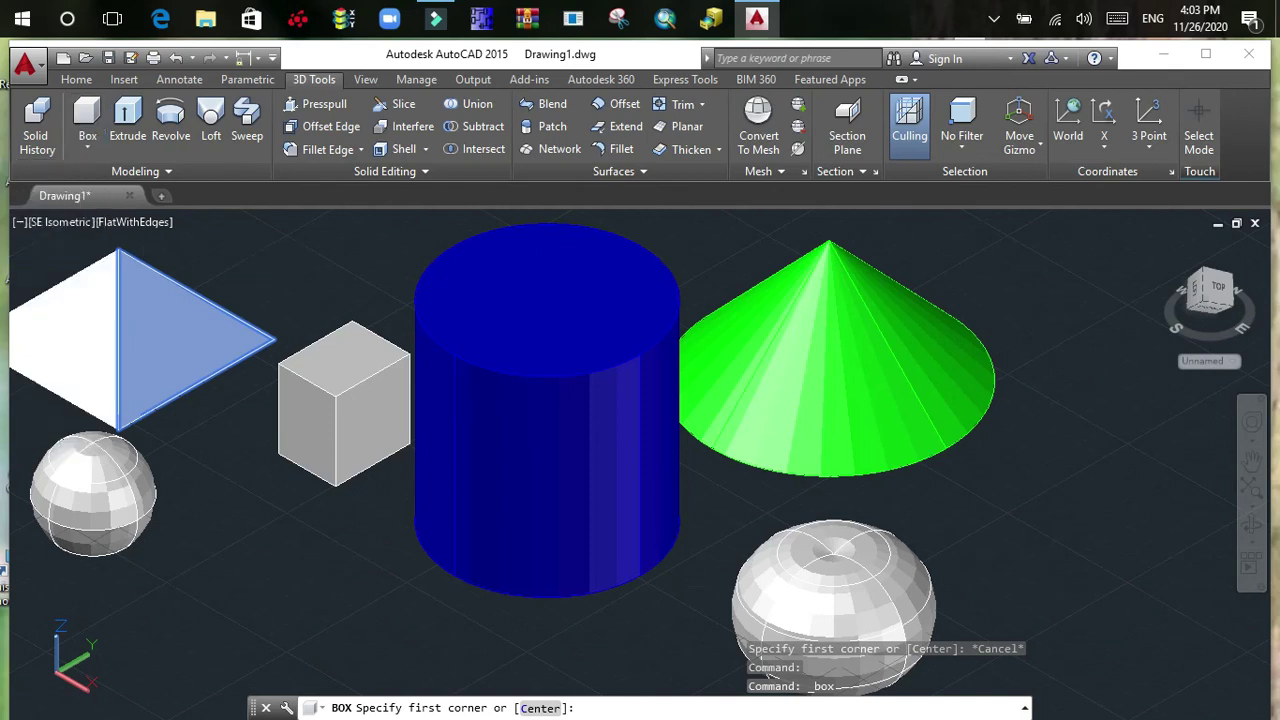